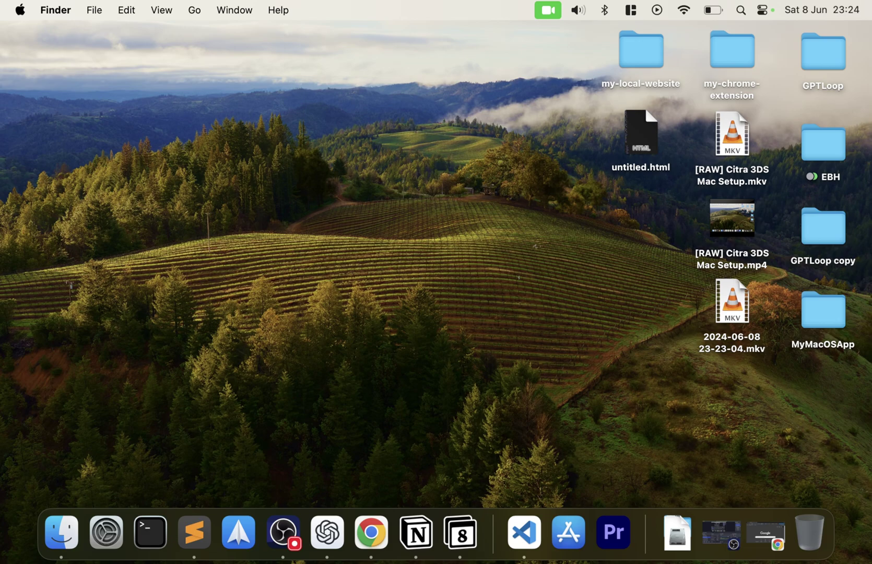
# Step: Search Google for lime3ds and open the official Lime3DS website's releases section
pyautogui.click(770, 516)
pyautogui.write('lime3ds')
pyautogui.press('Return')
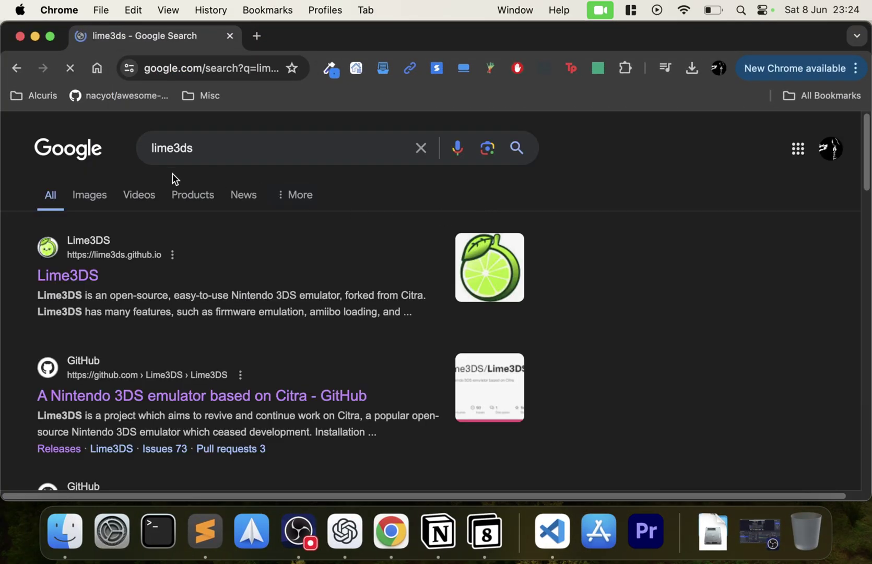
pyautogui.click(81, 280)
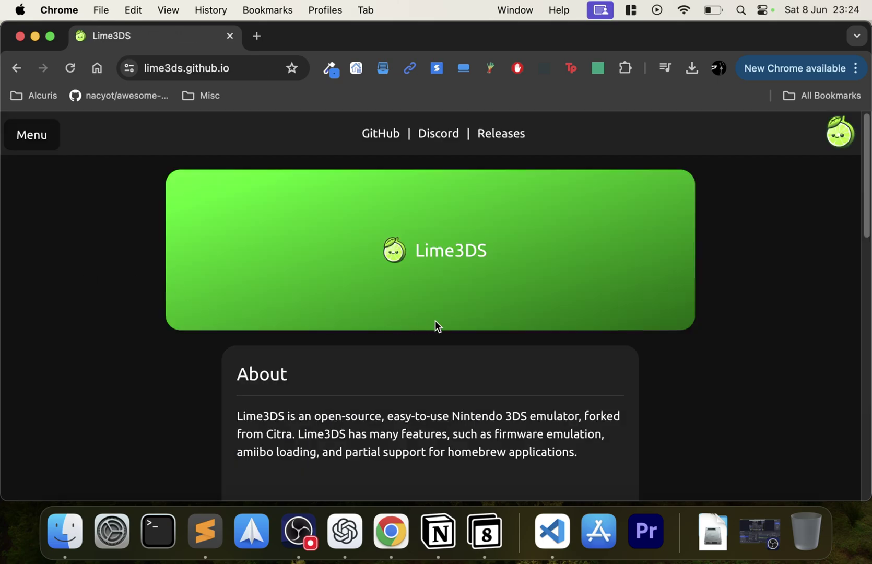
pyautogui.click(503, 130)
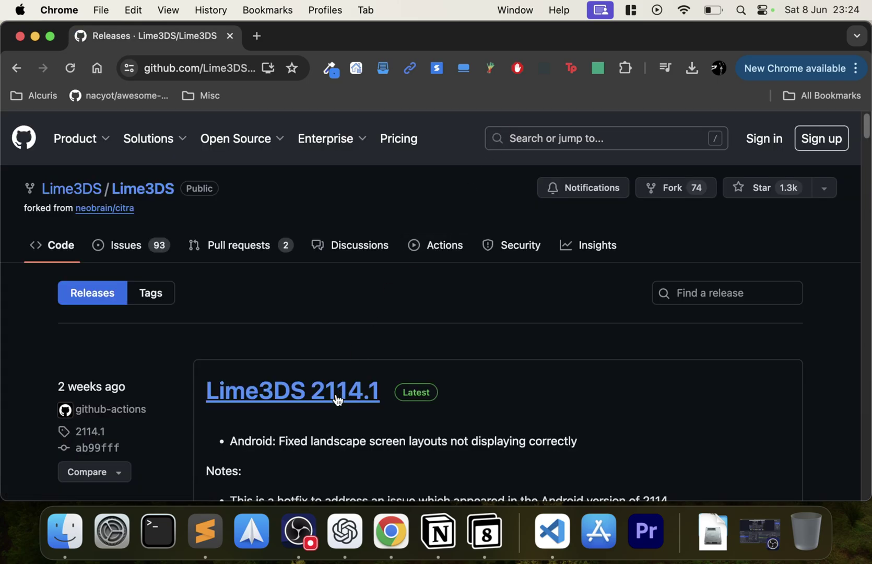
pyautogui.scroll(-5, 259, 395)
pyautogui.scroll(2, 257, 396)
pyautogui.hscroll(-5, 258, 397)
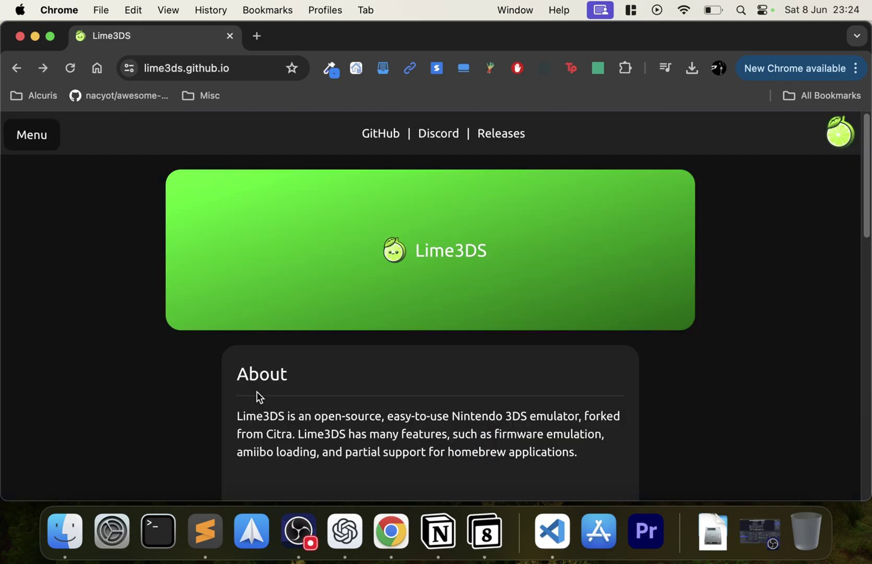
pyautogui.hscroll(-5, 256, 391)
# Step: Open the Lime3DS GitHub repository's Releases page and scroll to the 2114.1 assets
pyautogui.click(148, 381)
pyautogui.scroll(-6, 485, 389)
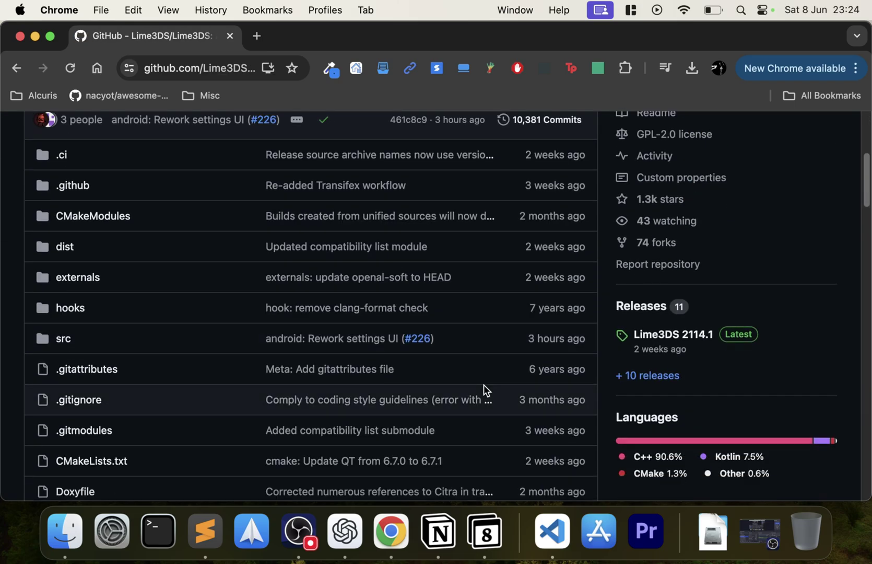
pyautogui.click(646, 244)
pyautogui.scroll(-5, 523, 269)
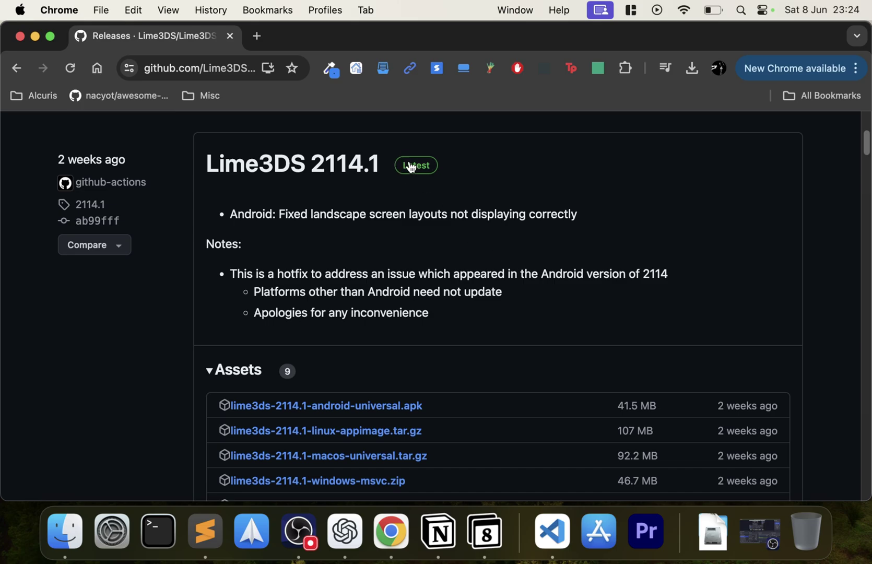
pyautogui.scroll(-20, 447, 202)
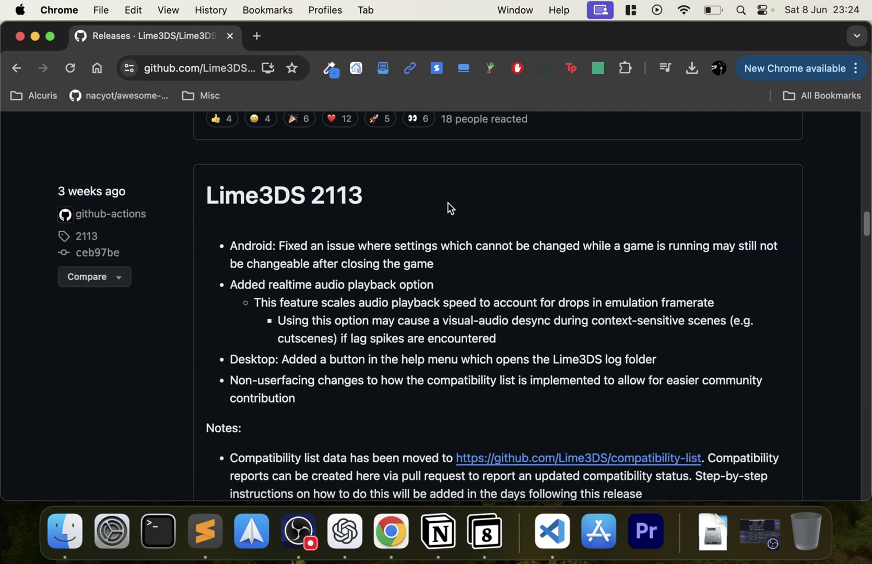
pyautogui.scroll(-5, 447, 202)
pyautogui.scroll(20, 447, 202)
pyautogui.scroll(-8, 447, 202)
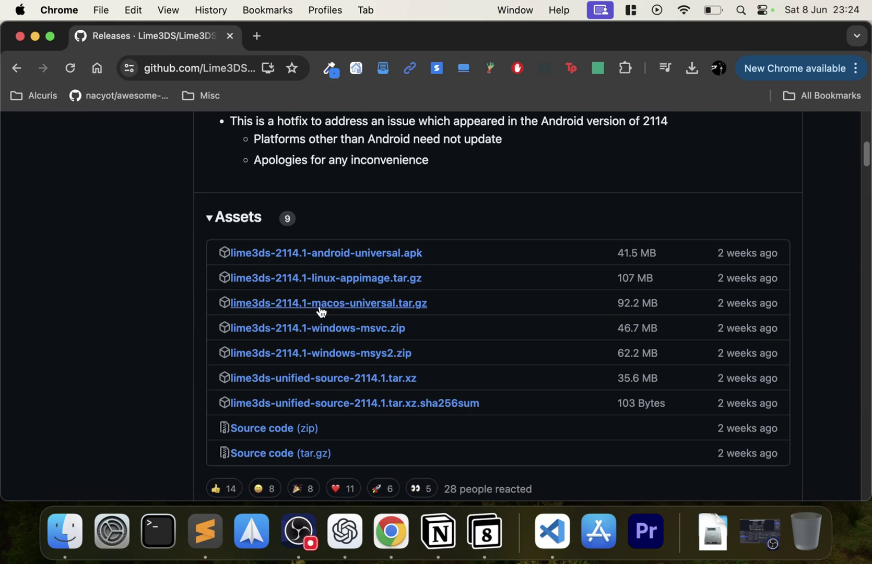
# Step: Download lime3ds-2114.1-macos-universal.tar.gz and check its progress in the Downloads panel
pyautogui.click(359, 307)
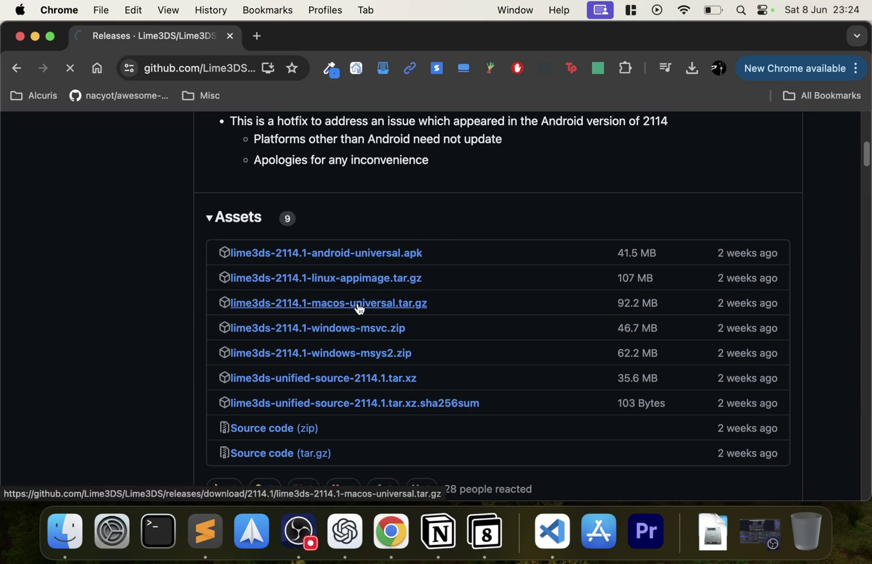
pyautogui.click(690, 68)
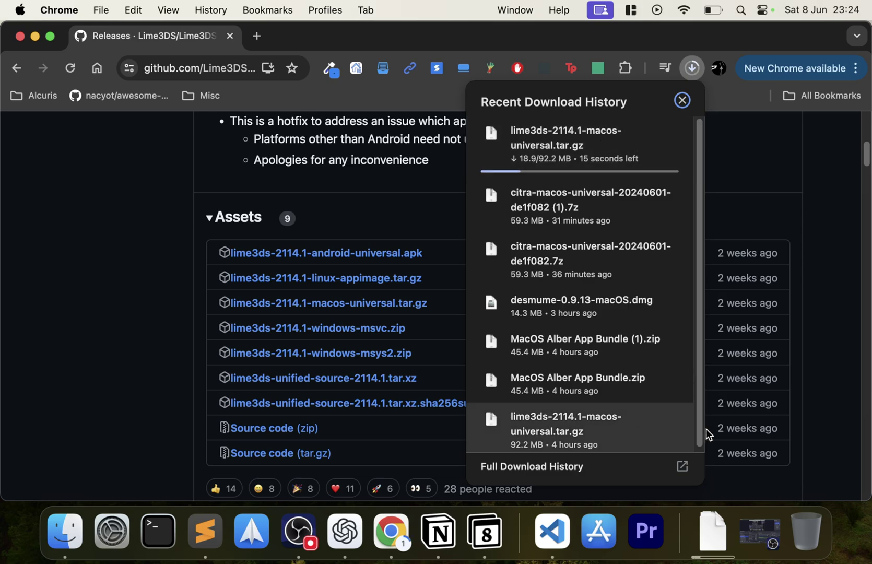
pyautogui.click(364, 175)
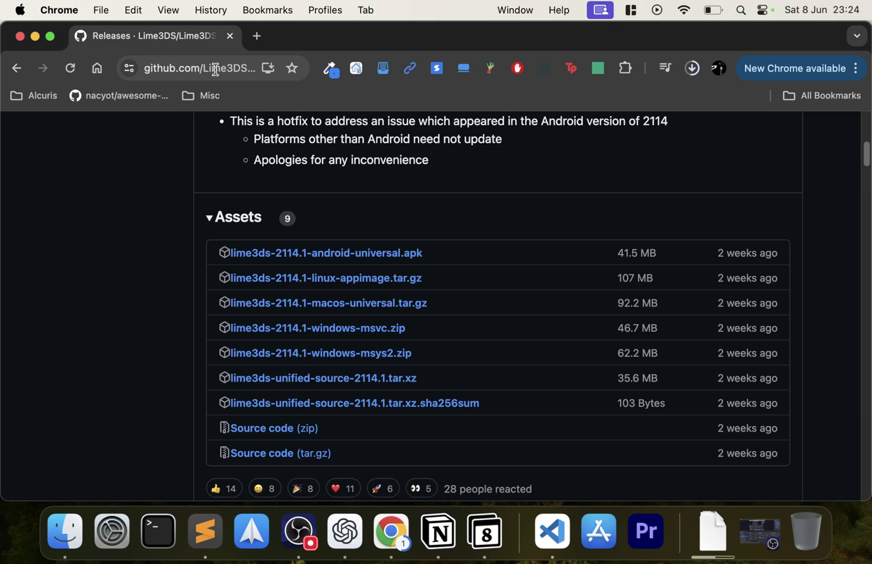
pyautogui.click(692, 68)
pyautogui.click(321, 191)
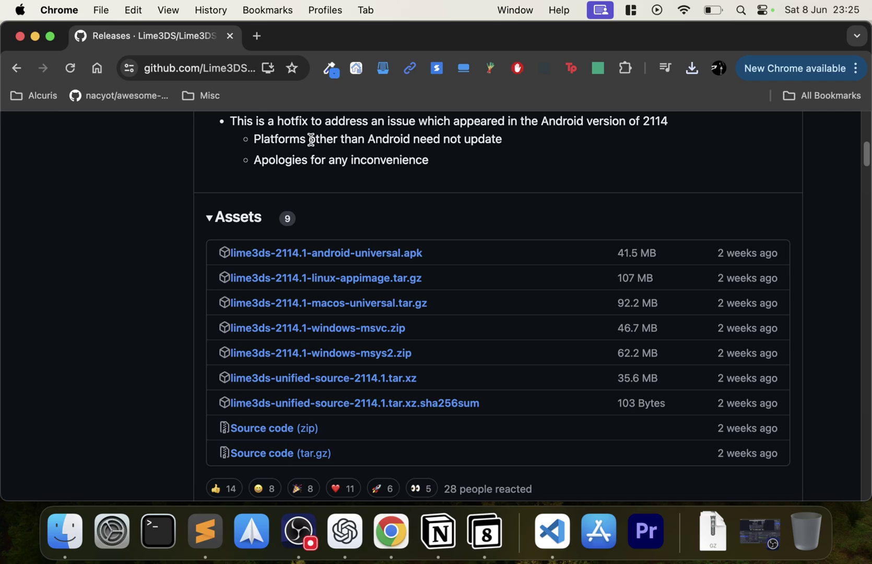
# Step: Close Chrome, extract the Lime3DS archive in Downloads, and move lime3ds-gui into Applications
pyautogui.click(230, 37)
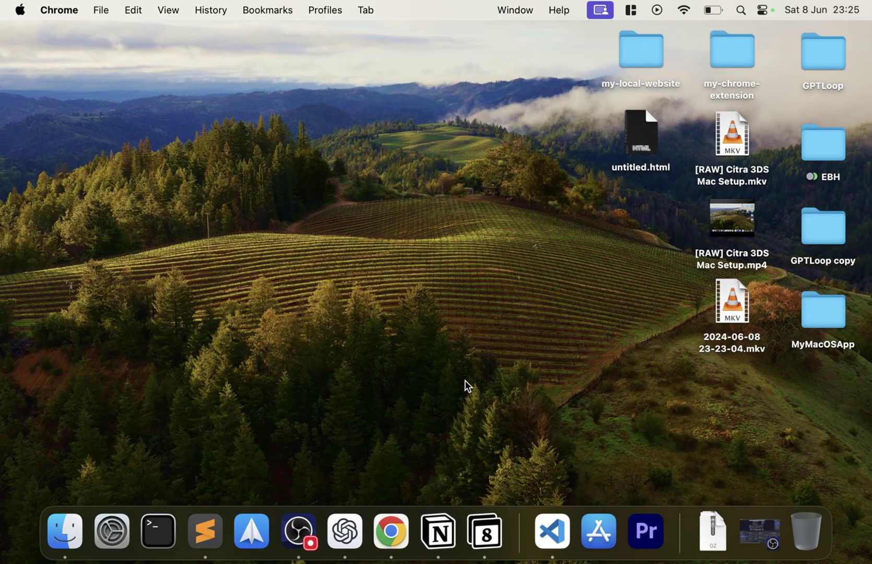
pyautogui.rightClick(67, 525)
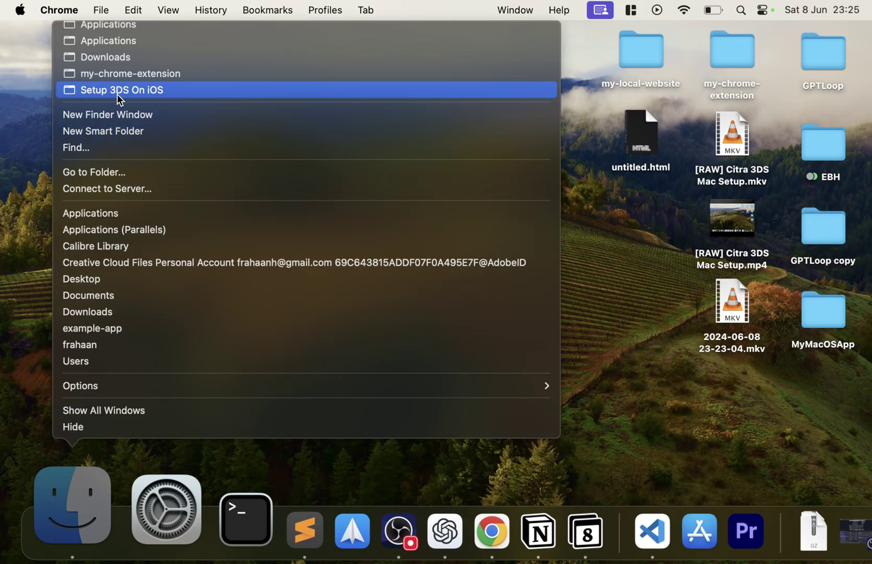
pyautogui.click(107, 114)
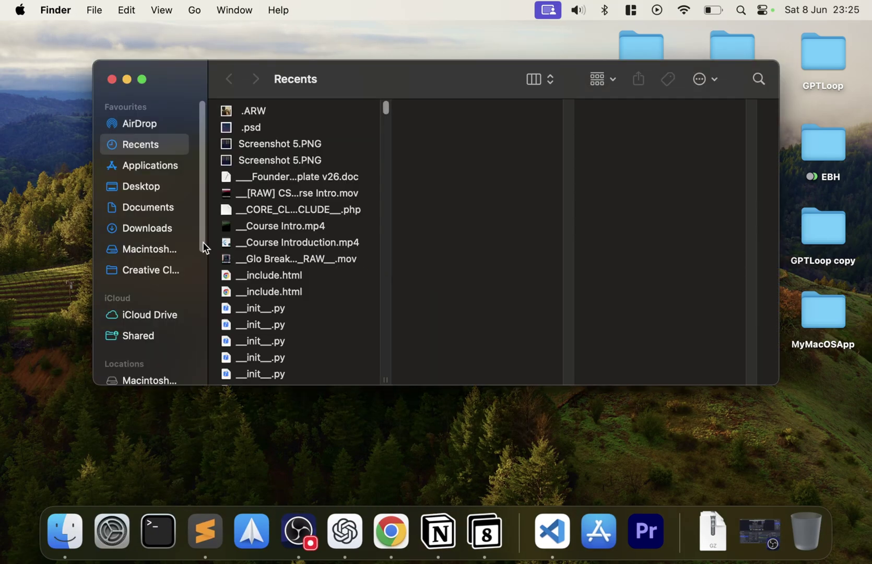
pyautogui.click(148, 228)
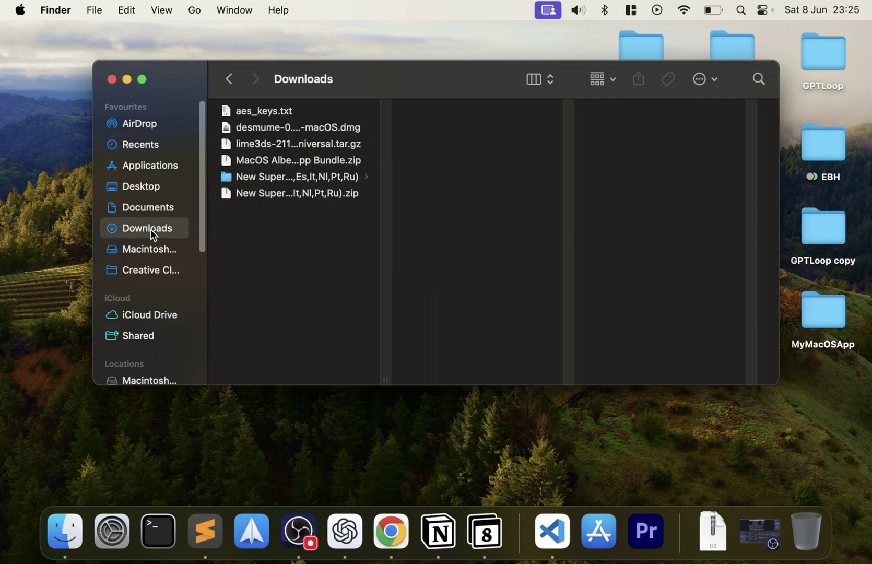
pyautogui.doubleClick(280, 146)
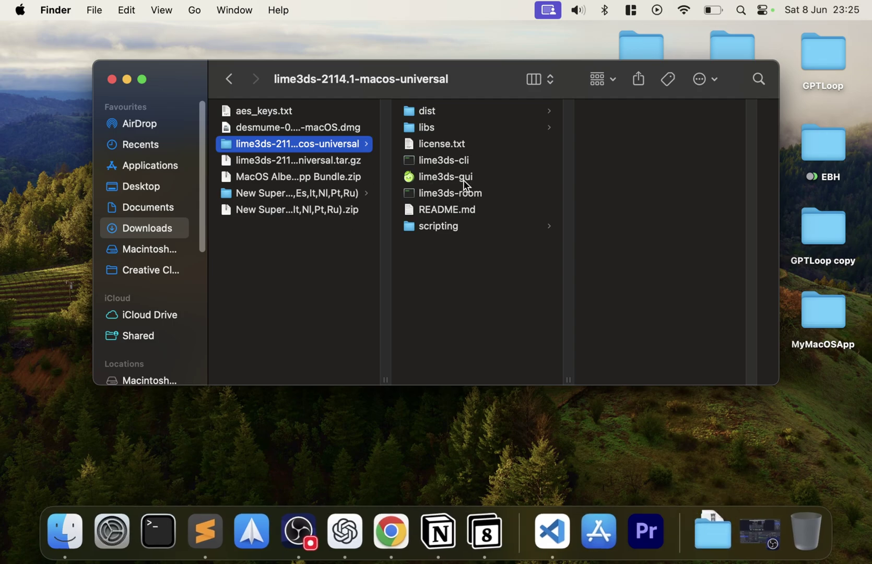
pyautogui.moveTo(463, 179); pyautogui.dragTo(201, 178)
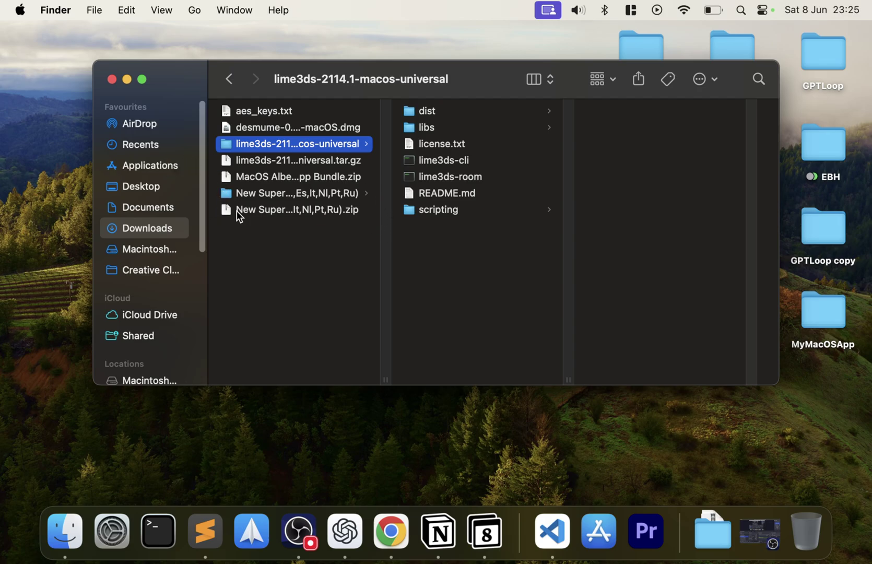
# Step: Inspect the New Super Mario Bros. 2 game files, then browse to Documents > ROMS > 3DS
pyautogui.click(288, 197)
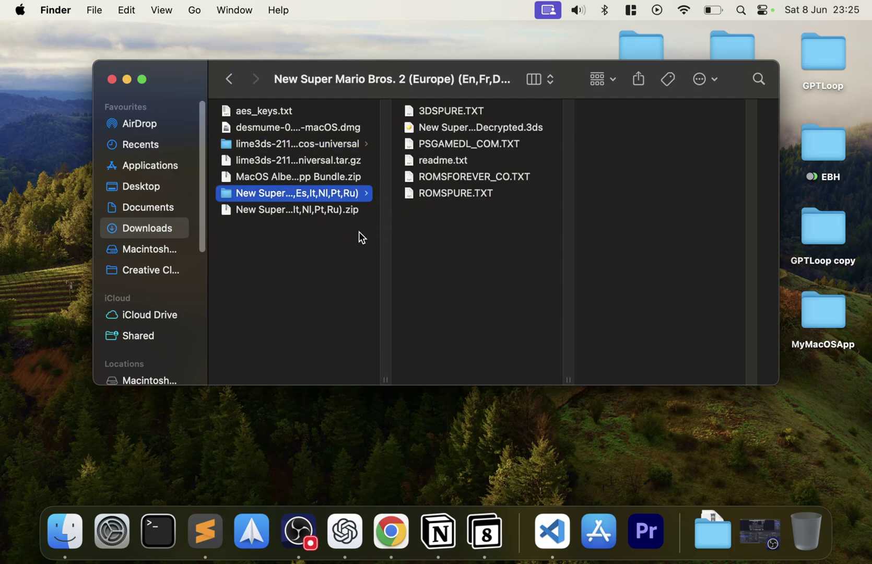
pyautogui.click(302, 209)
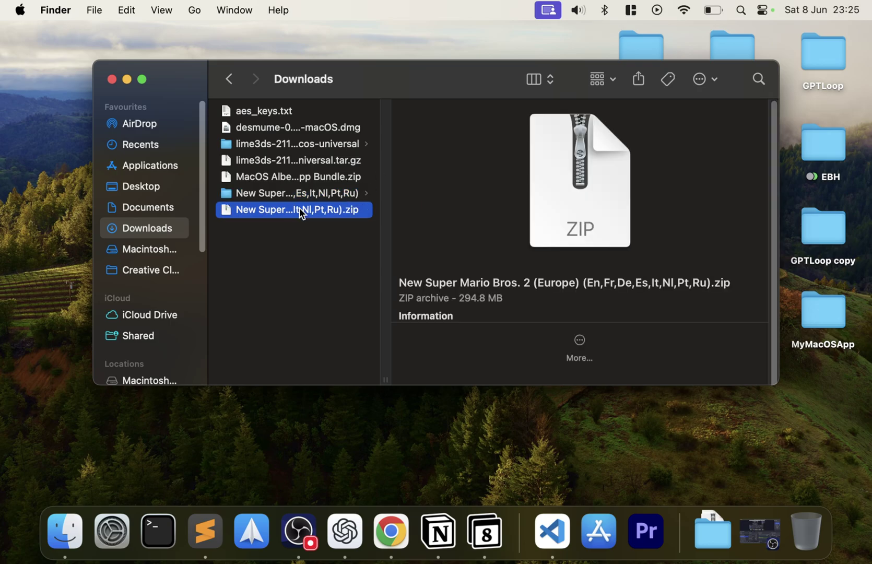
pyautogui.click(337, 194)
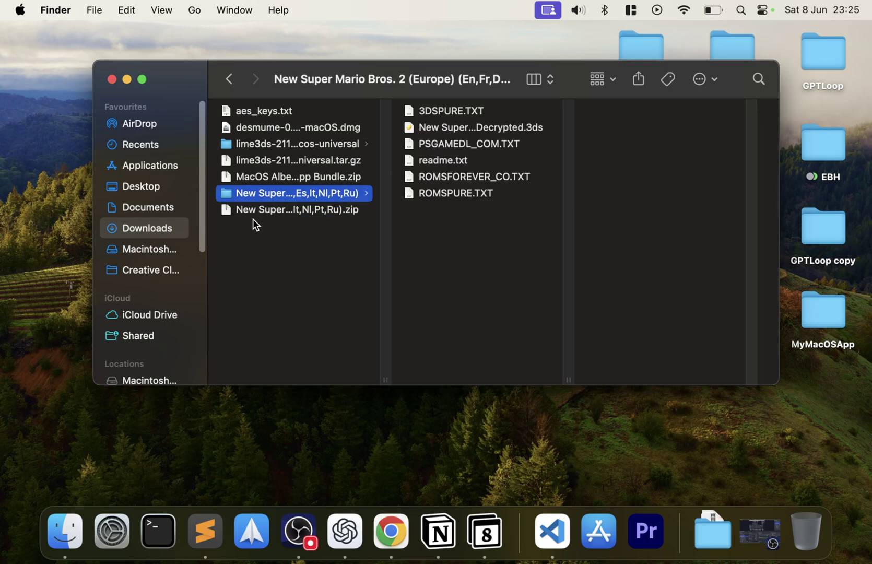
pyautogui.click(480, 124)
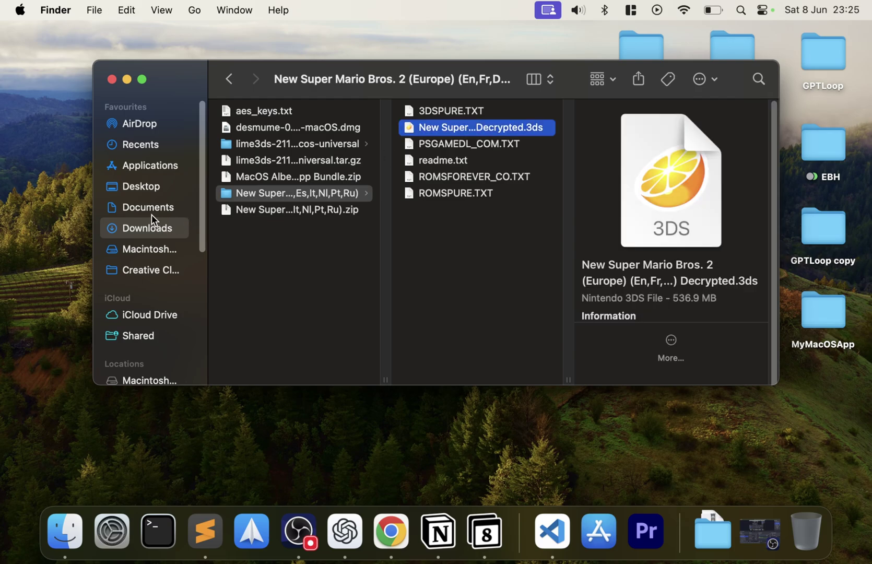
pyautogui.click(151, 213)
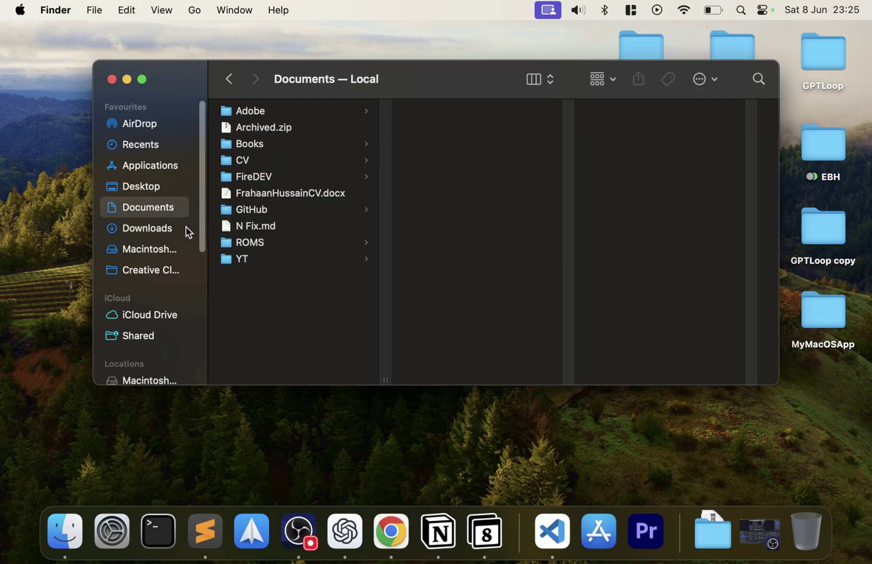
pyautogui.click(233, 241)
pyautogui.click(438, 111)
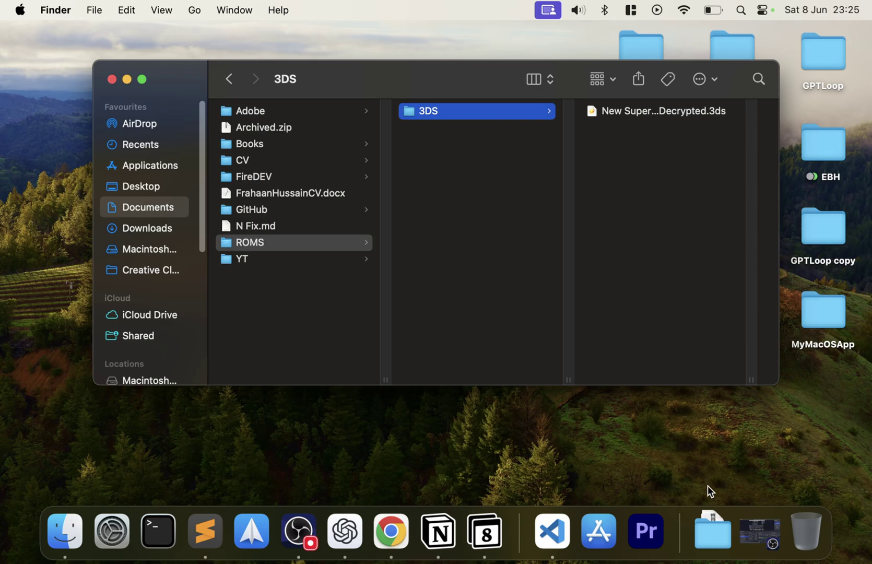
# Step: Launch lime3ds-gui from a Spotlight search for 'lime' and dismiss the unverified-developer warning
pyautogui.click(746, 15)
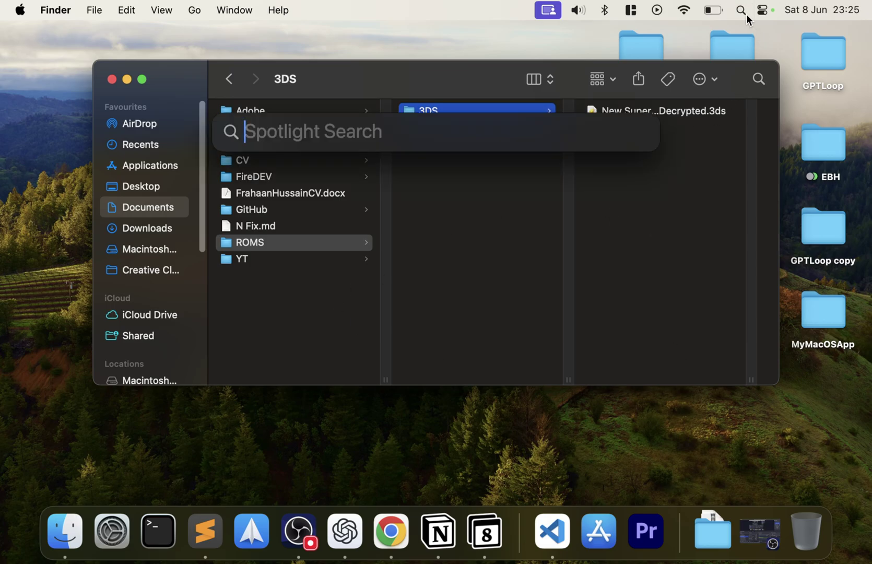
pyautogui.write('lime')
pyautogui.press('Return')
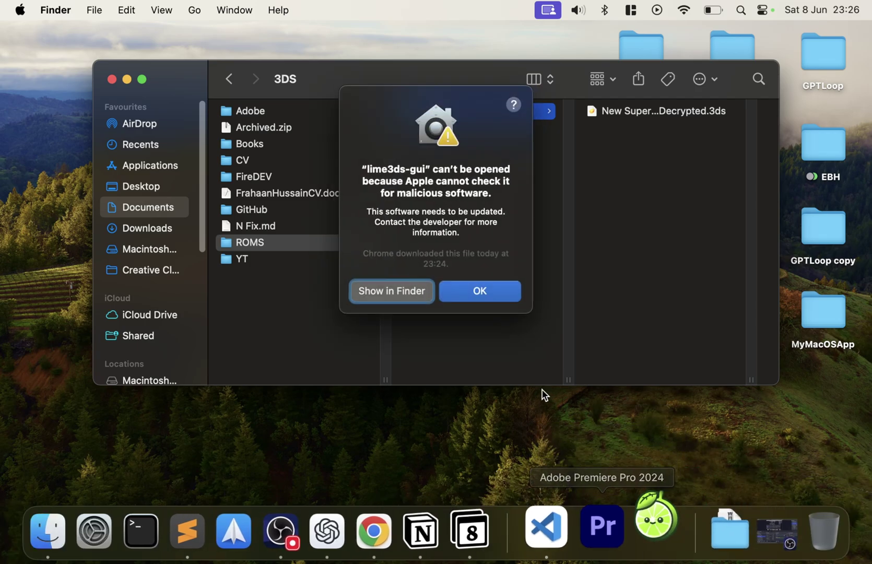
pyautogui.click(478, 291)
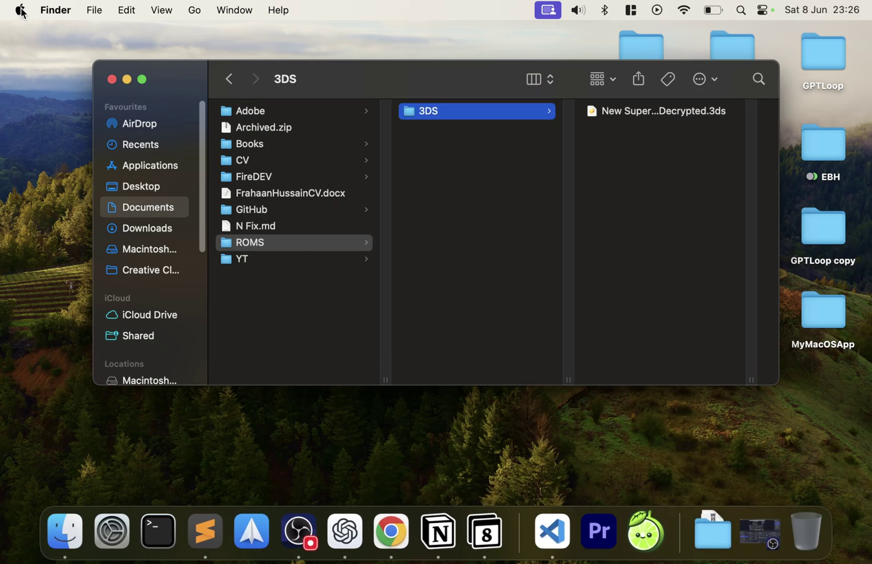
# Step: Allow lime3ds-gui under Privacy & Security in System Settings and open it anyway
pyautogui.click(21, 10)
pyautogui.click(43, 55)
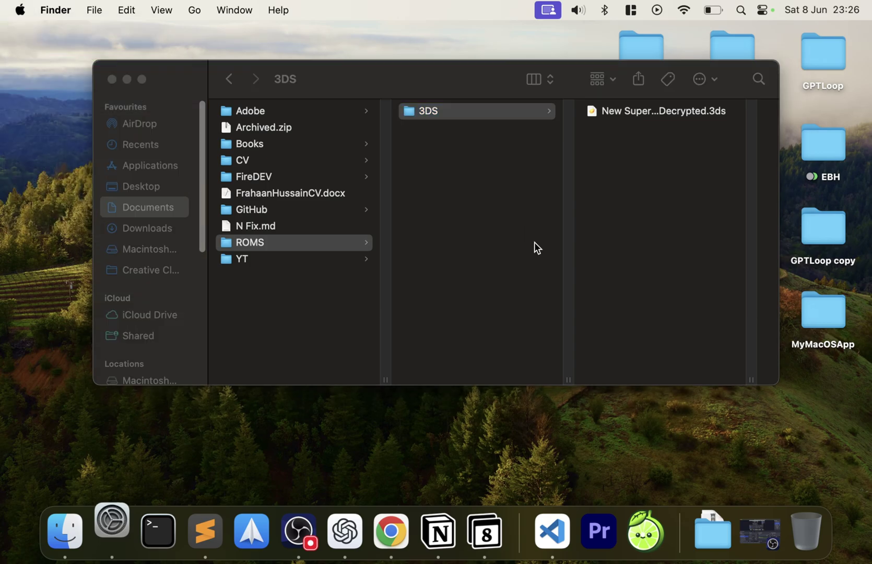
pyautogui.scroll(-2, 266, 383)
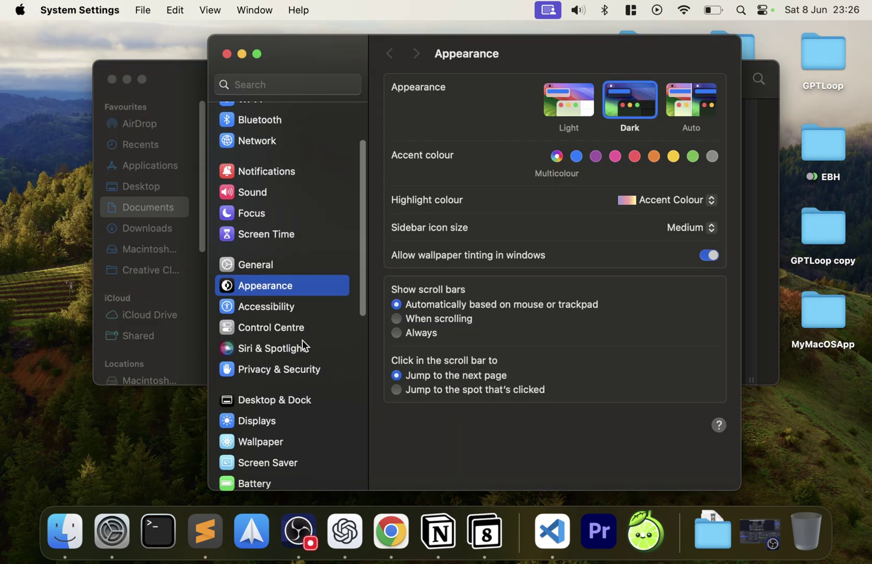
pyautogui.click(289, 367)
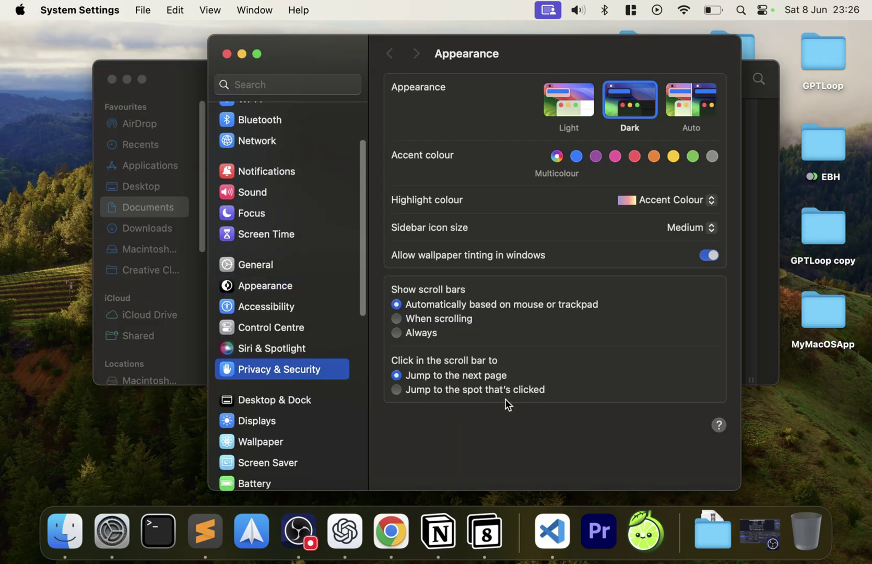
pyautogui.scroll(-15, 512, 434)
pyautogui.scroll(-5, 512, 434)
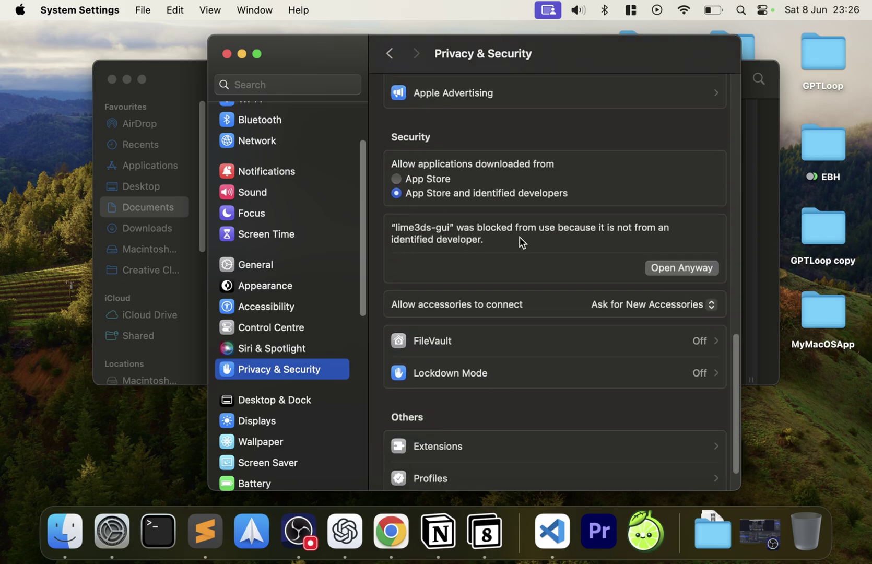
pyautogui.click(657, 272)
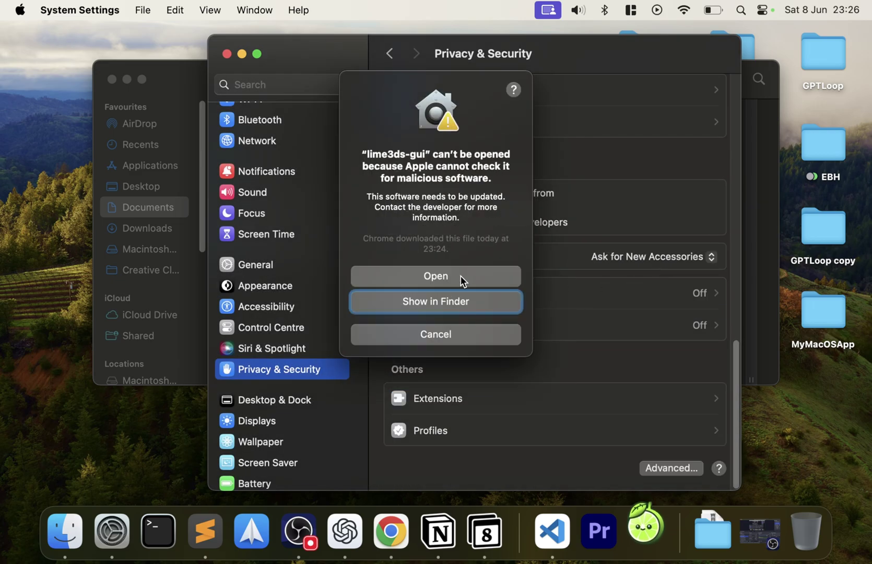
pyautogui.click(454, 281)
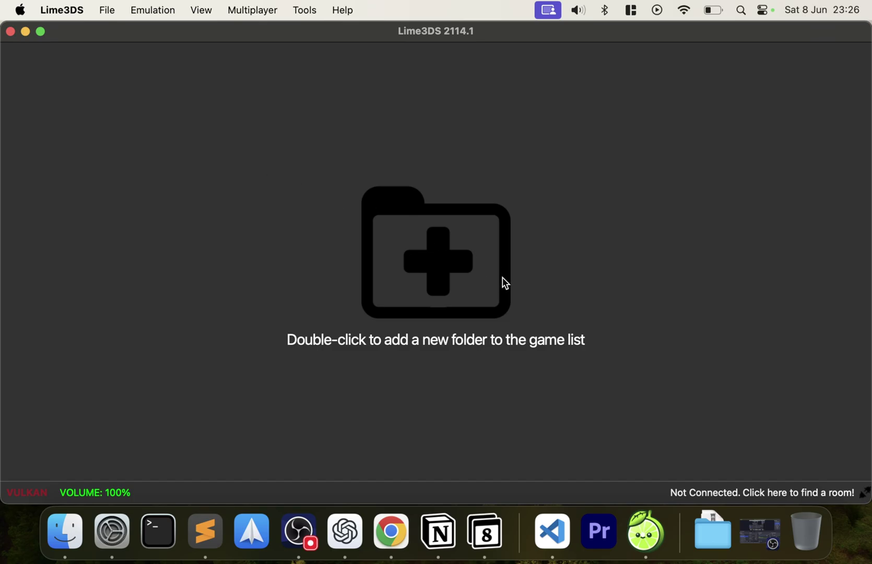
# Step: Add the Documents/ROMS/3DS folder to the game list, then open Lime3DS Preferences
pyautogui.doubleClick(450, 264)
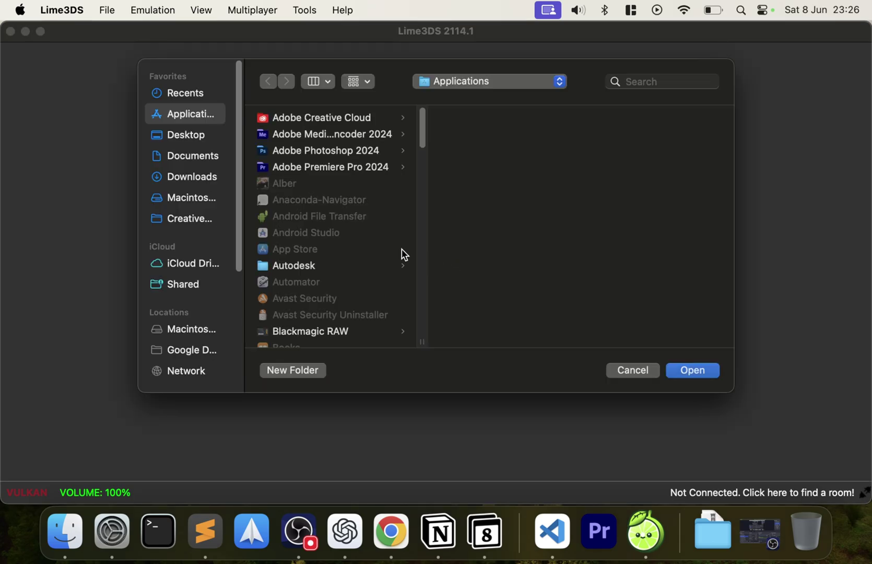
pyautogui.click(194, 159)
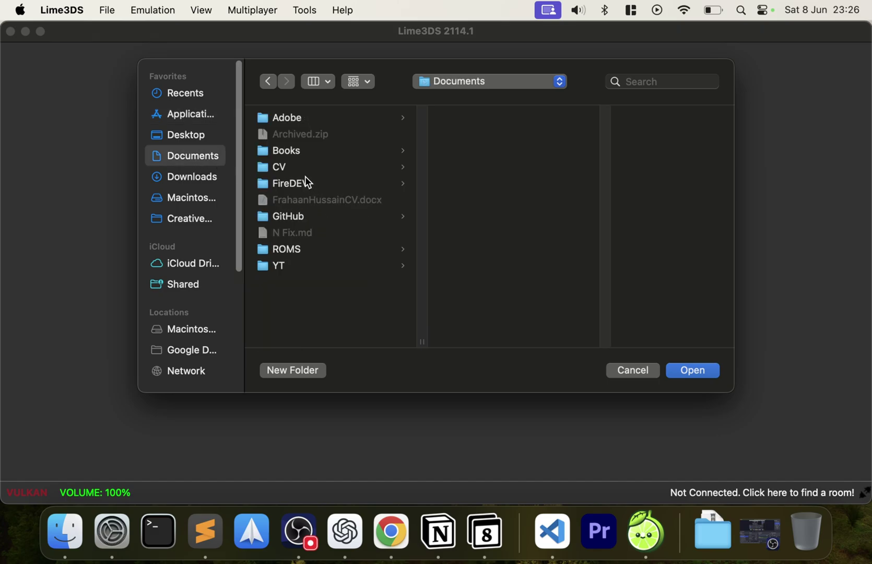
pyautogui.click(299, 252)
pyautogui.click(482, 120)
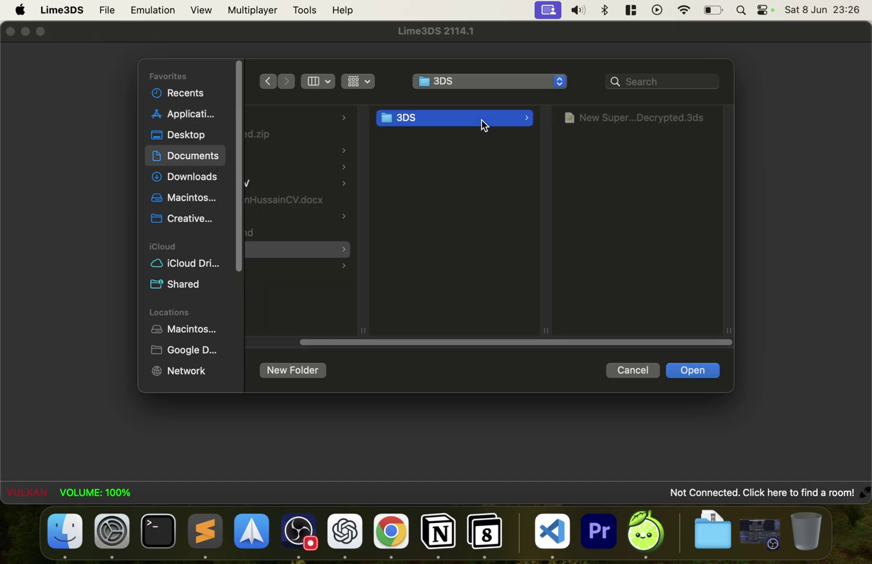
pyautogui.click(675, 371)
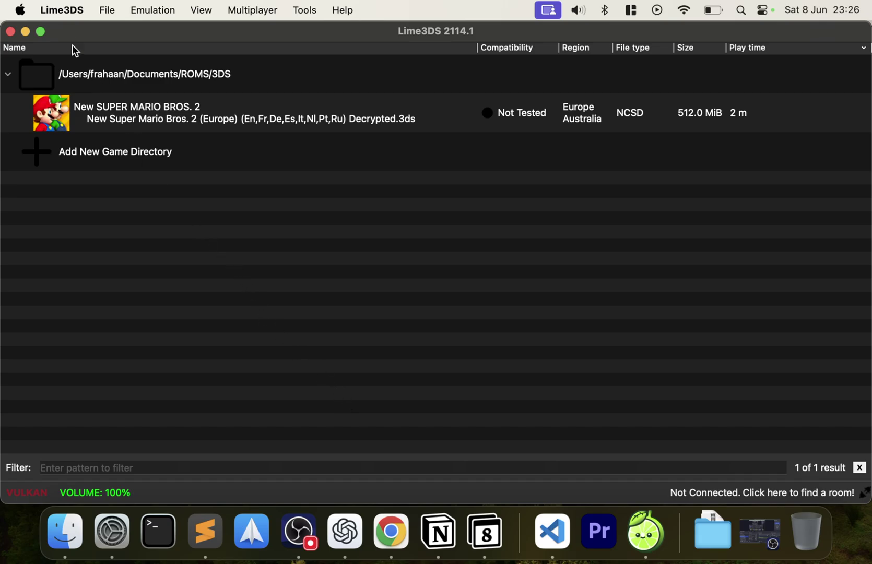
pyautogui.click(59, 12)
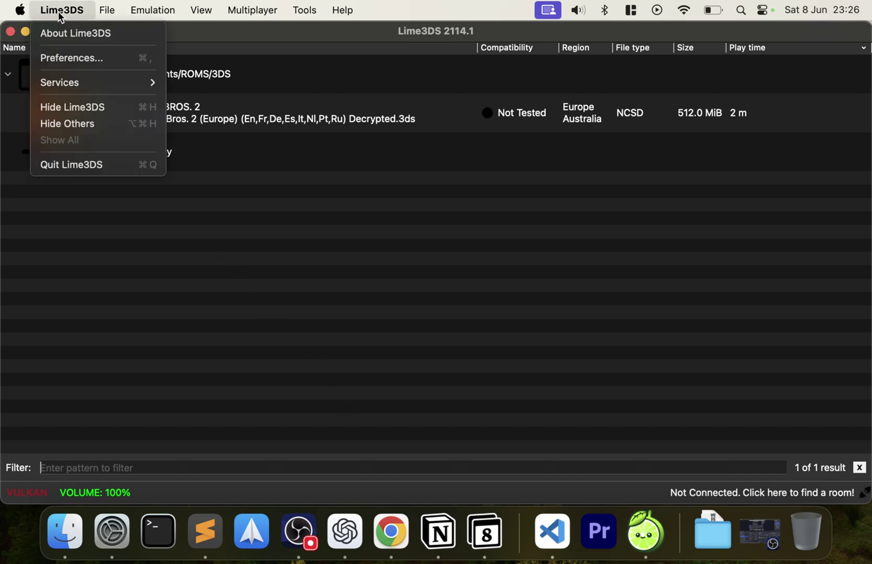
pyautogui.click(67, 52)
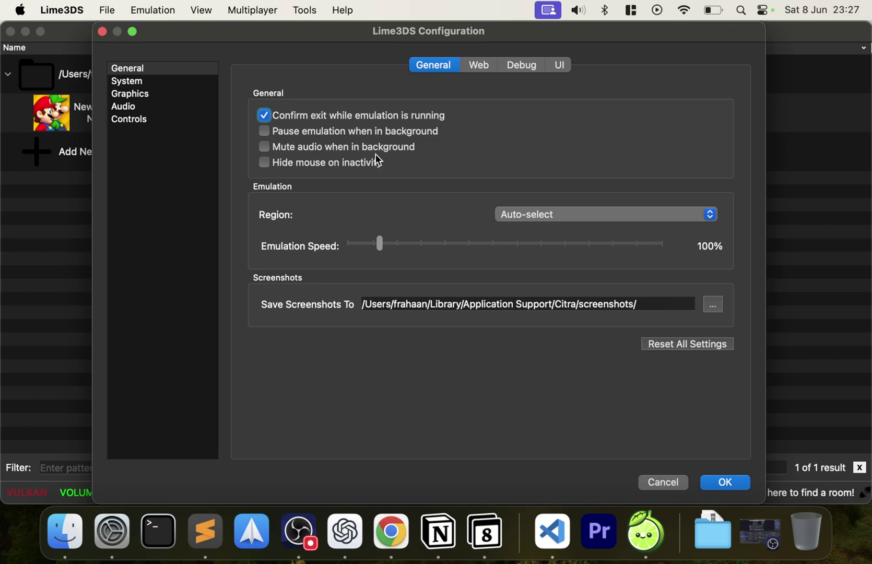
# Step: Review the region, Web, System, Camera and Storage settings, leaving region on Auto-select
pyautogui.click(535, 218)
pyautogui.click(464, 198)
pyautogui.click(480, 66)
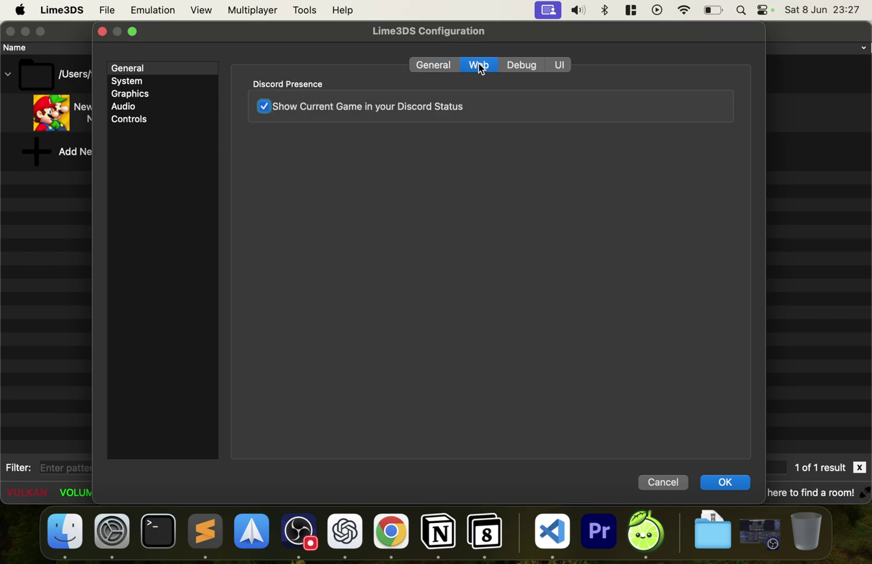
pyautogui.click(114, 85)
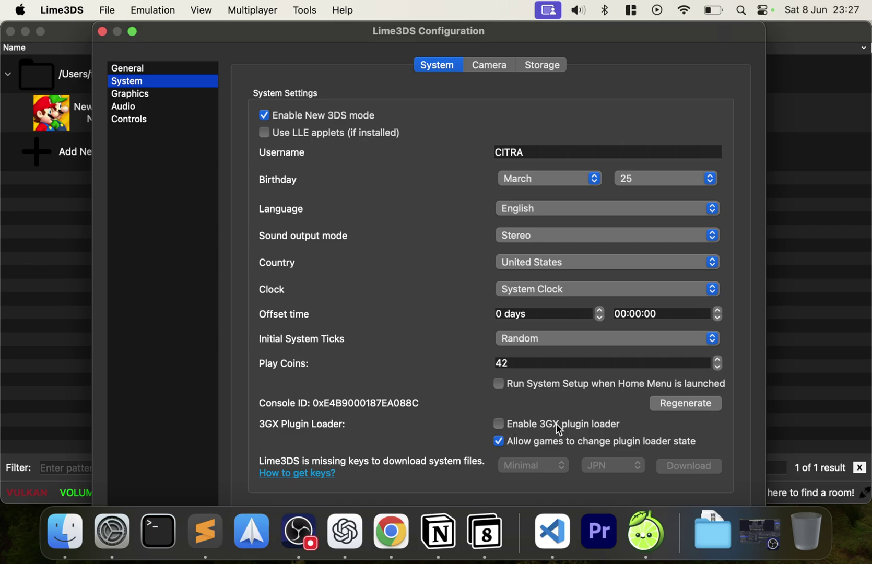
pyautogui.click(488, 67)
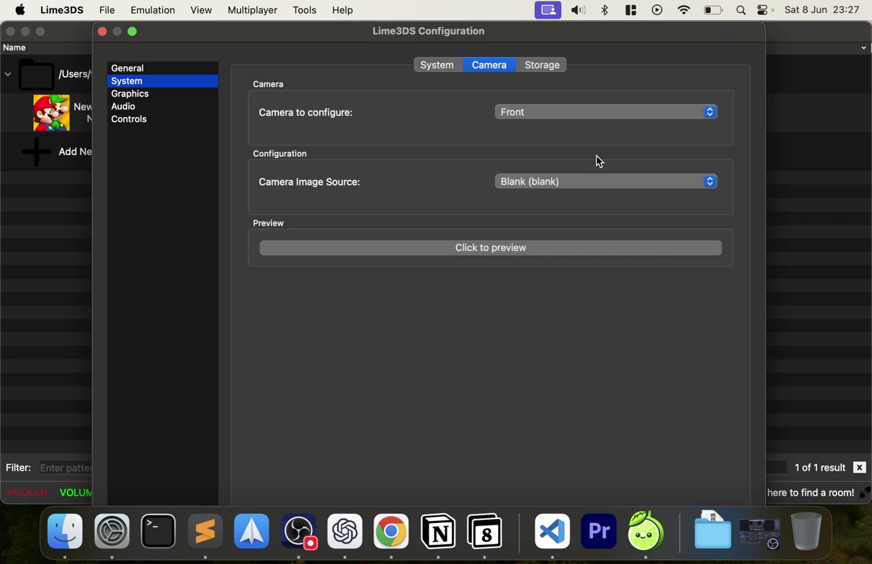
pyautogui.click(555, 181)
pyautogui.click(441, 184)
pyautogui.click(530, 62)
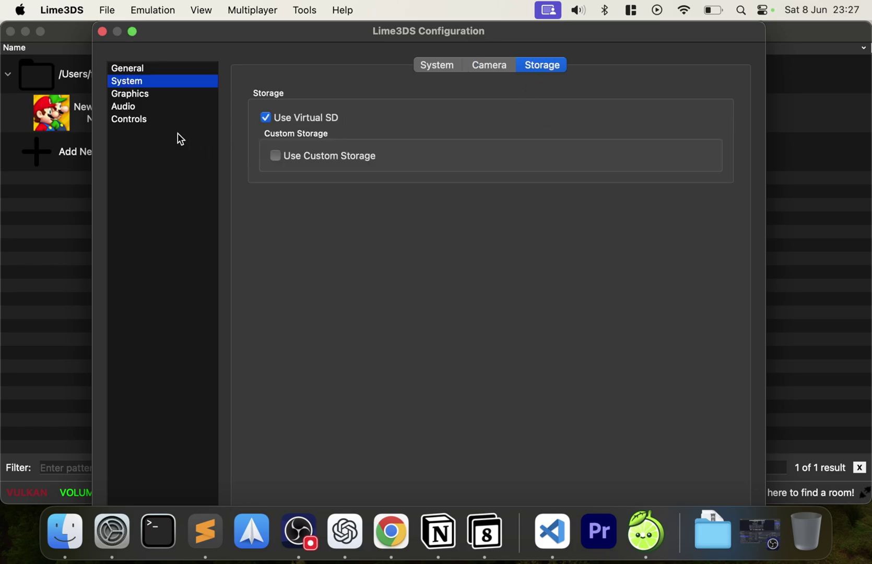
pyautogui.click(135, 94)
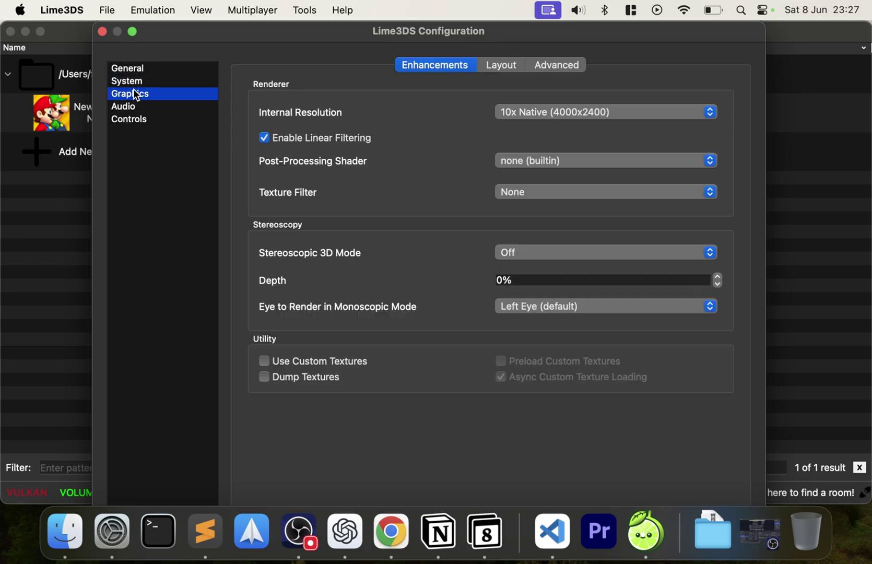
# Step: Set the graphics internal resolution to Native (400x240)
pyautogui.click(553, 112)
pyautogui.click(540, 45)
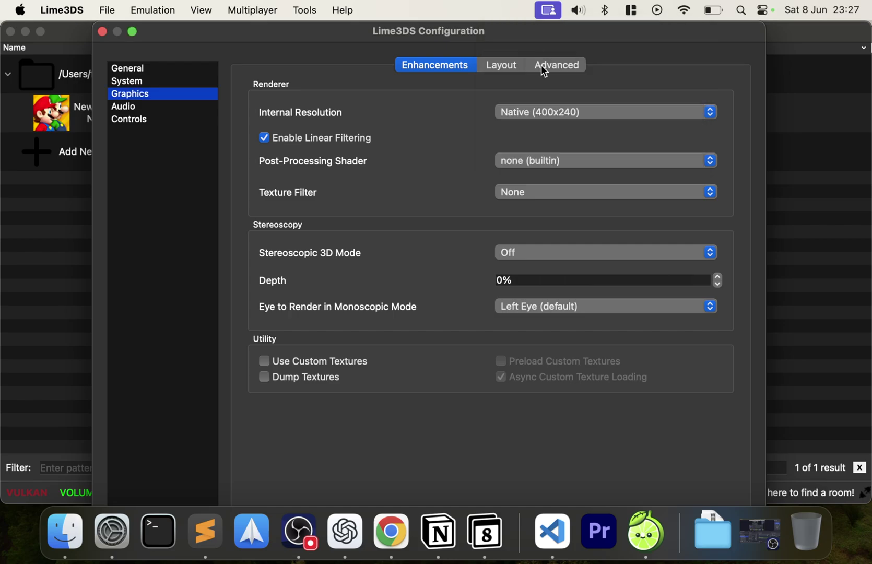
pyautogui.click(560, 116)
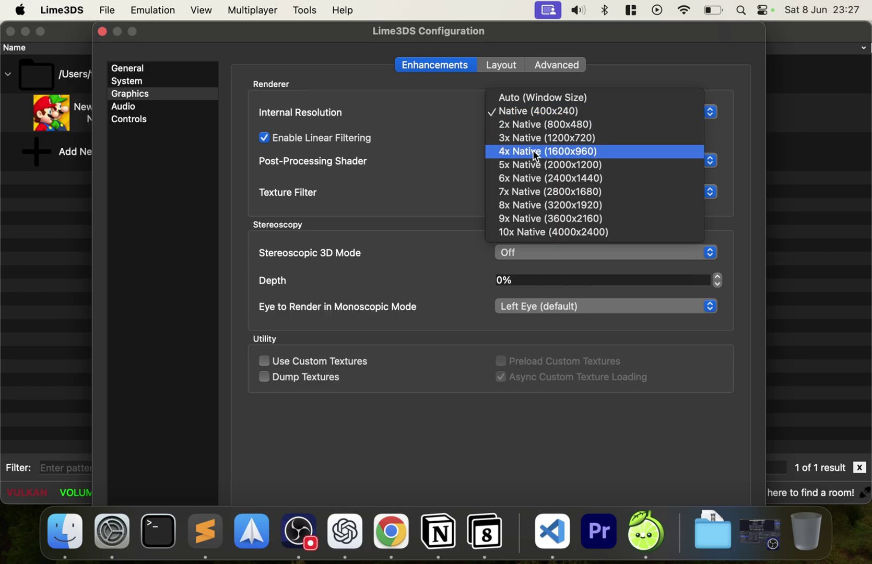
pyautogui.click(480, 120)
pyautogui.click(526, 112)
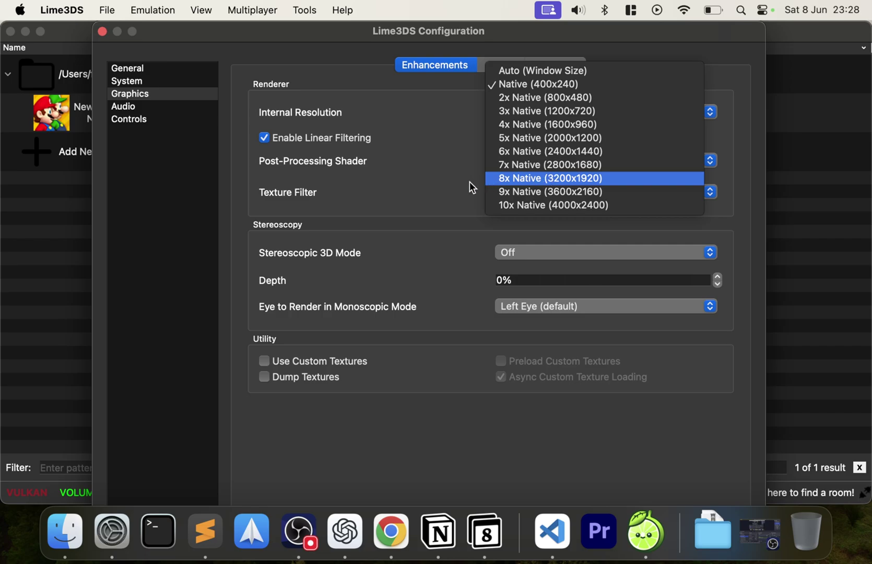
pyautogui.click(442, 186)
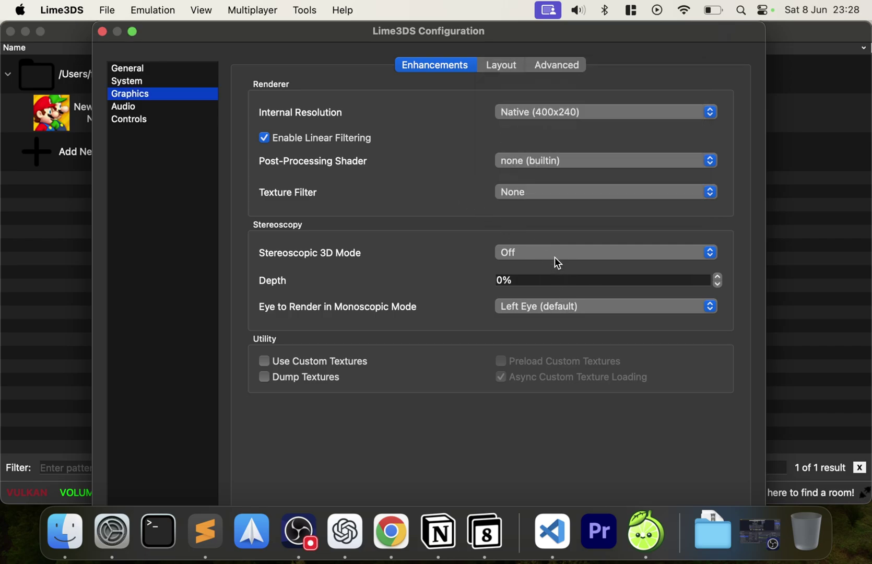
# Step: Zoom the configuration window to fill the screen and browse the Layout tab's Screen Layout choices
pyautogui.doubleClick(469, 34)
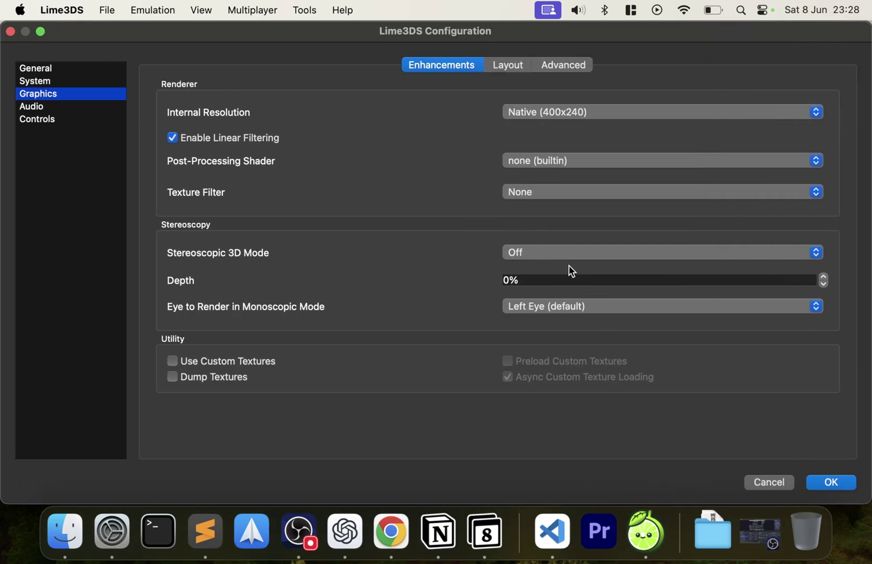
pyautogui.click(501, 65)
pyautogui.click(531, 110)
pyautogui.press('Down')
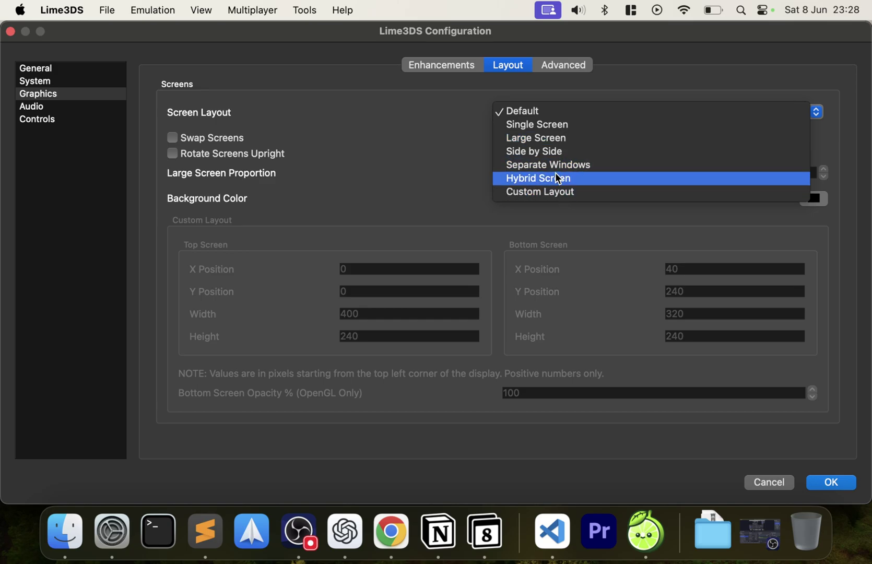
# Step: Keep the Default screen layout and leave the Advanced tab's graphics API on Vulkan
pyautogui.click(470, 145)
pyautogui.click(557, 63)
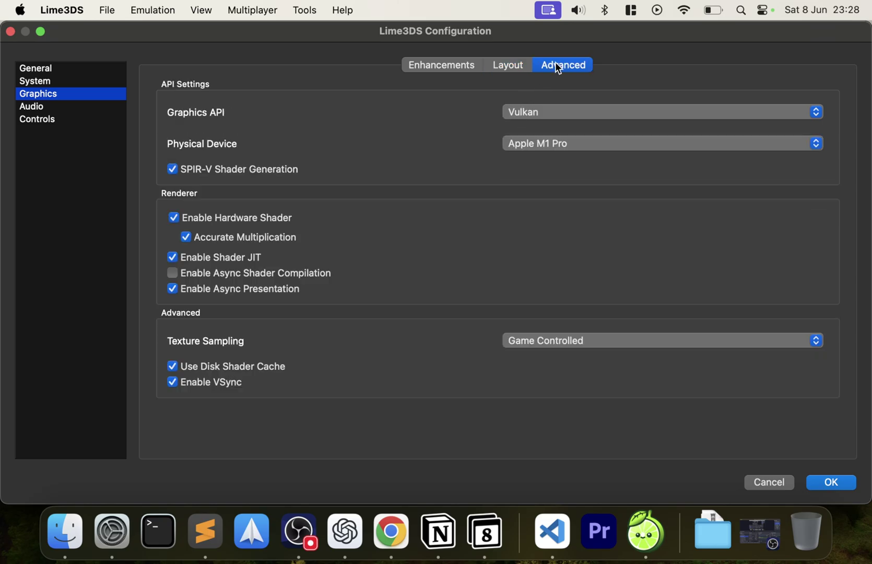
pyautogui.click(532, 111)
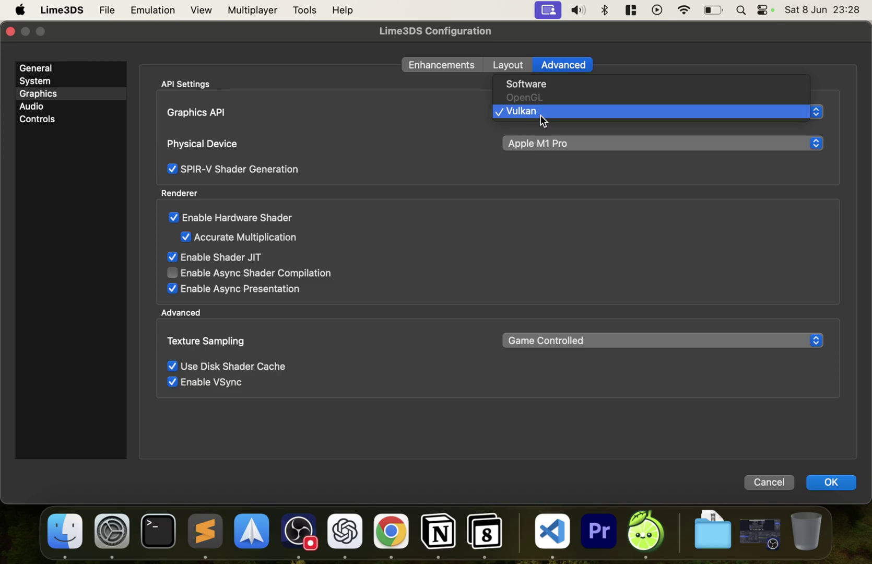
pyautogui.click(449, 112)
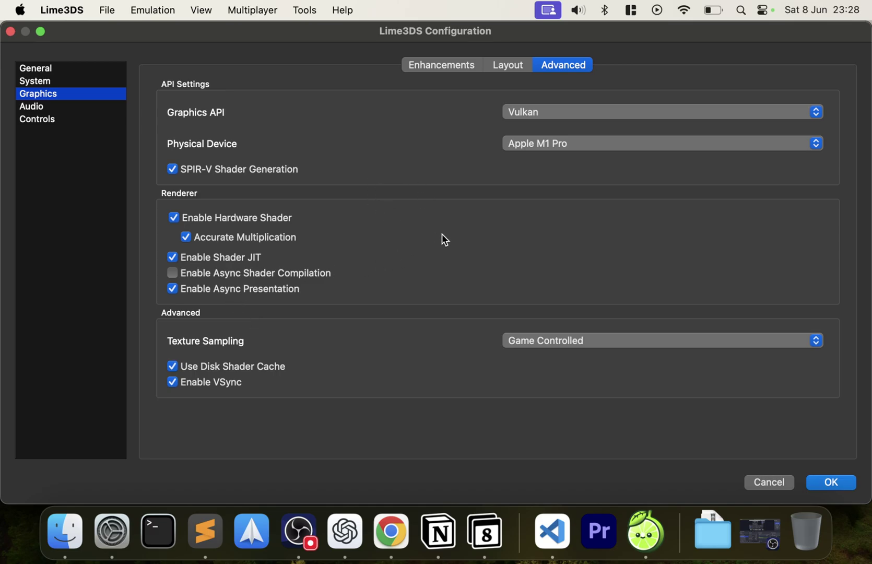
pyautogui.moveTo(218, 265)
# Step: Check the audio Output Type and Output Device lists, keeping both on auto
pyautogui.click(62, 108)
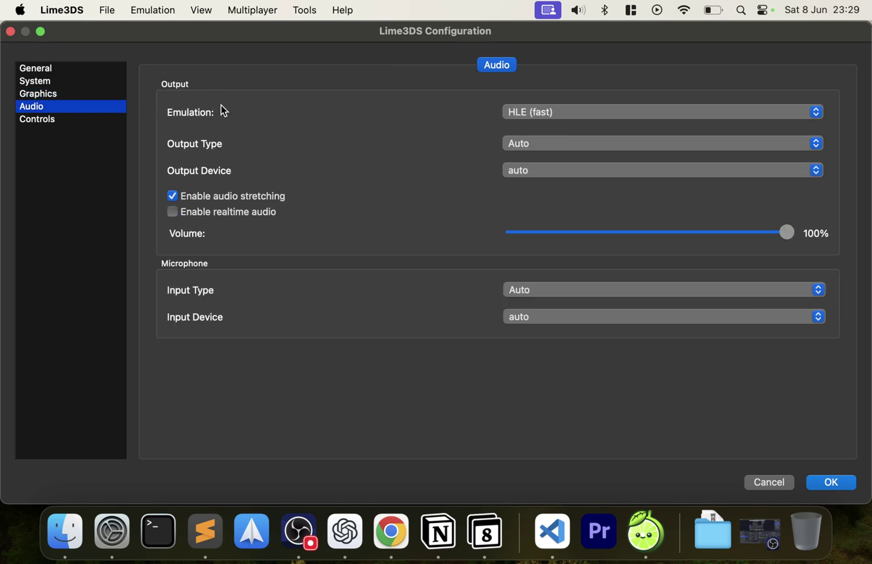
pyautogui.click(554, 144)
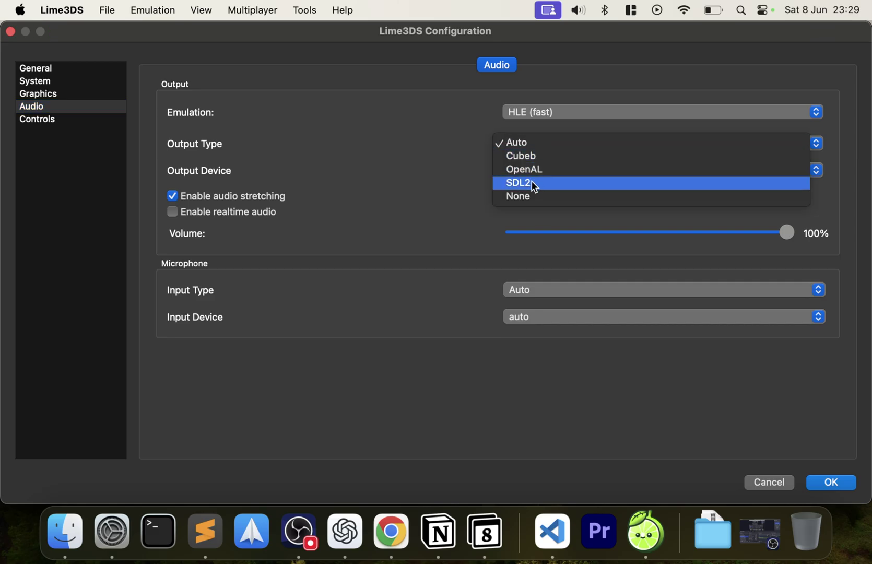
pyautogui.click(457, 161)
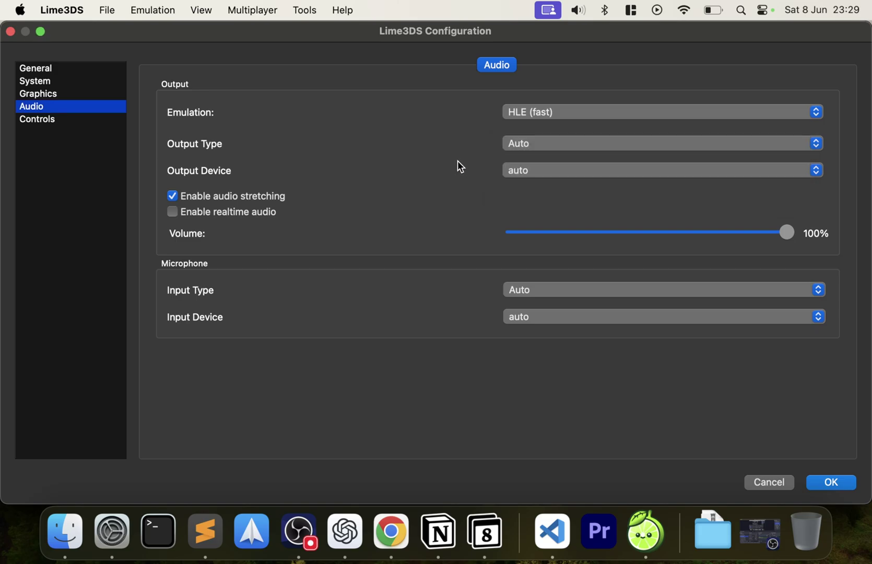
pyautogui.click(516, 166)
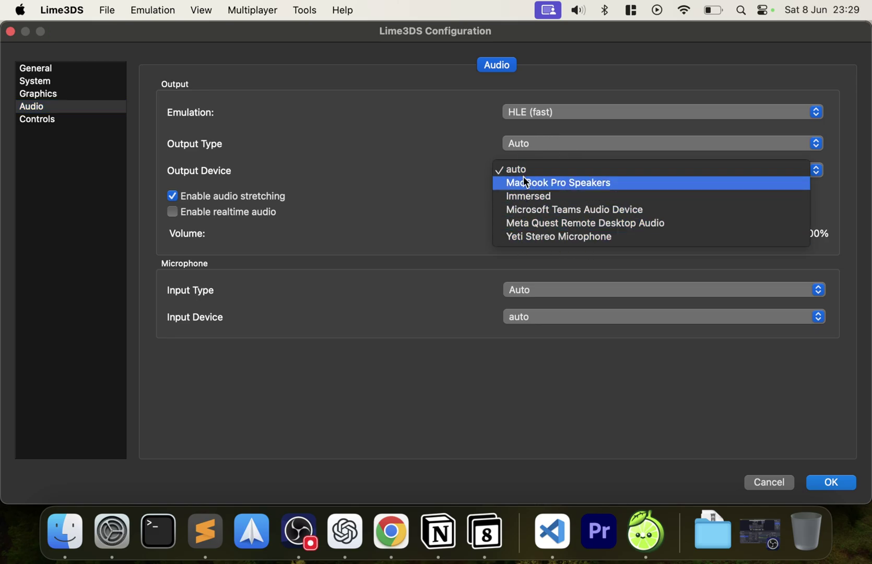
pyautogui.click(505, 171)
pyautogui.click(506, 173)
pyautogui.click(467, 179)
# Step: Check the microphone Input Type and Input Device lists, keeping both on auto
pyautogui.click(569, 290)
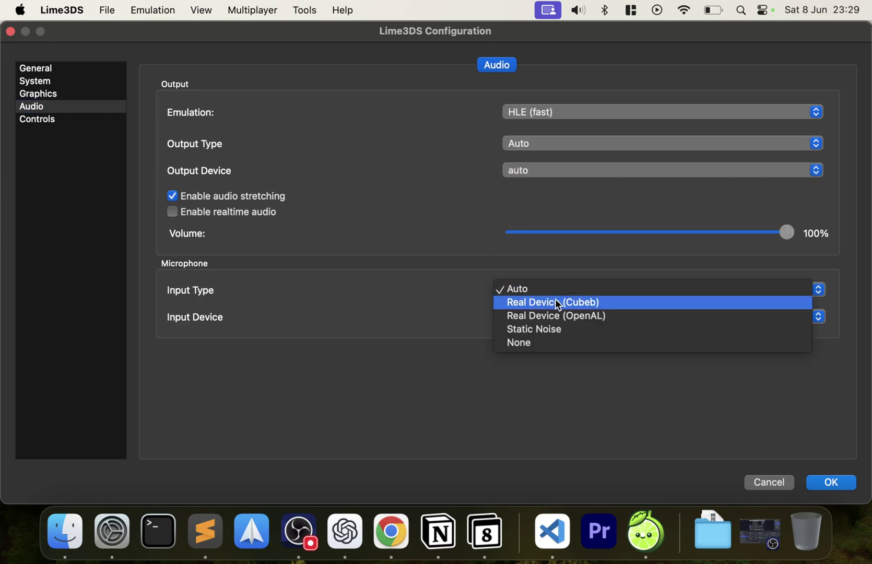
pyautogui.click(431, 305)
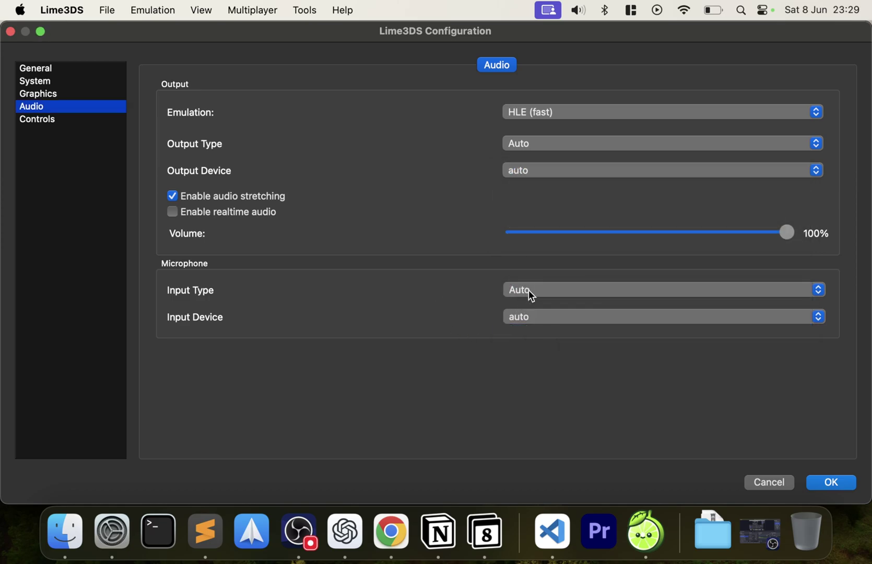
pyautogui.click(529, 289)
pyautogui.click(360, 306)
pyautogui.click(512, 318)
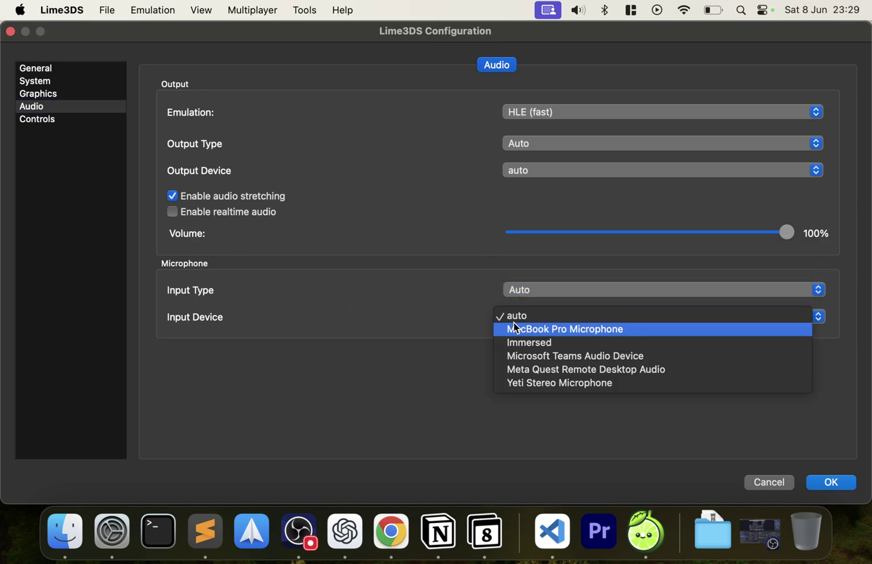
pyautogui.click(425, 324)
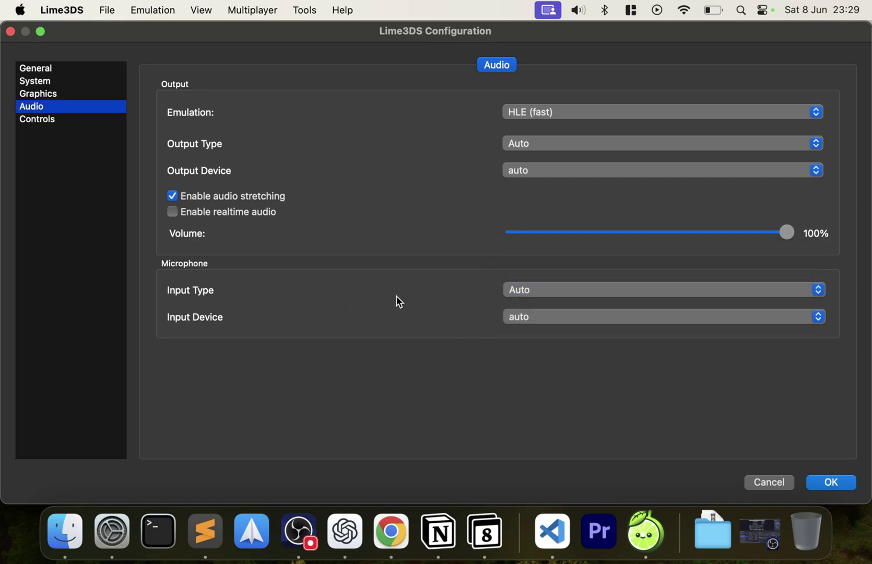
pyautogui.click(78, 120)
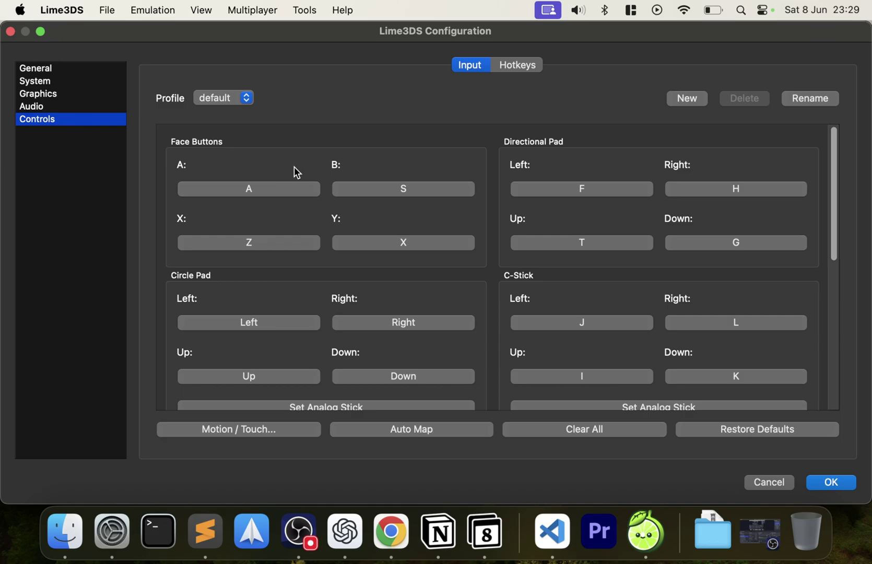
# Step: Try remapping the A button to Y, then restore all control bindings to defaults
pyautogui.click(272, 192)
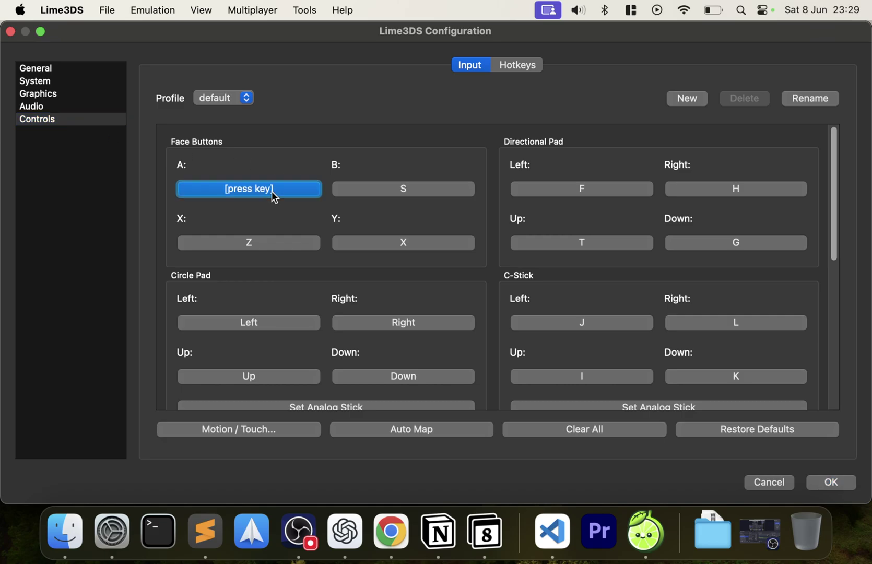
pyautogui.press('a')
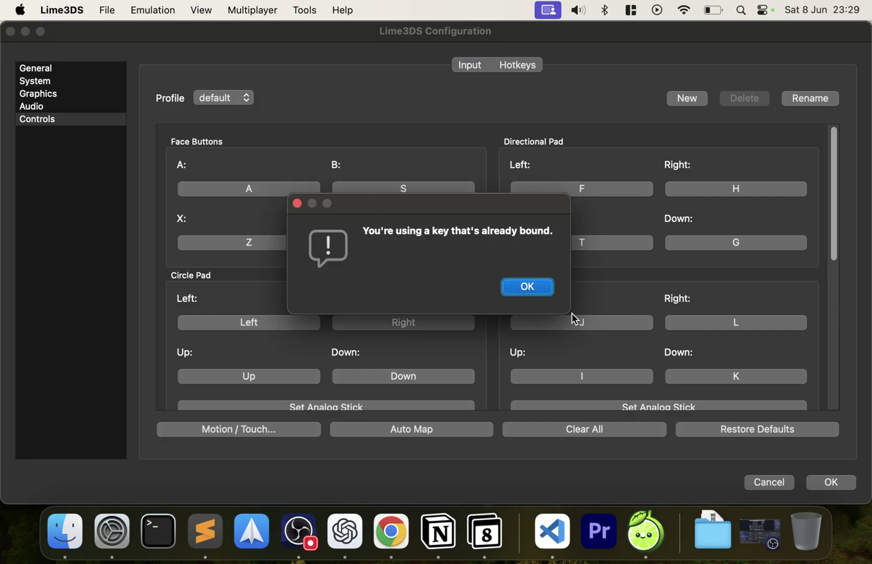
pyautogui.click(544, 288)
pyautogui.click(276, 184)
pyautogui.press('y')
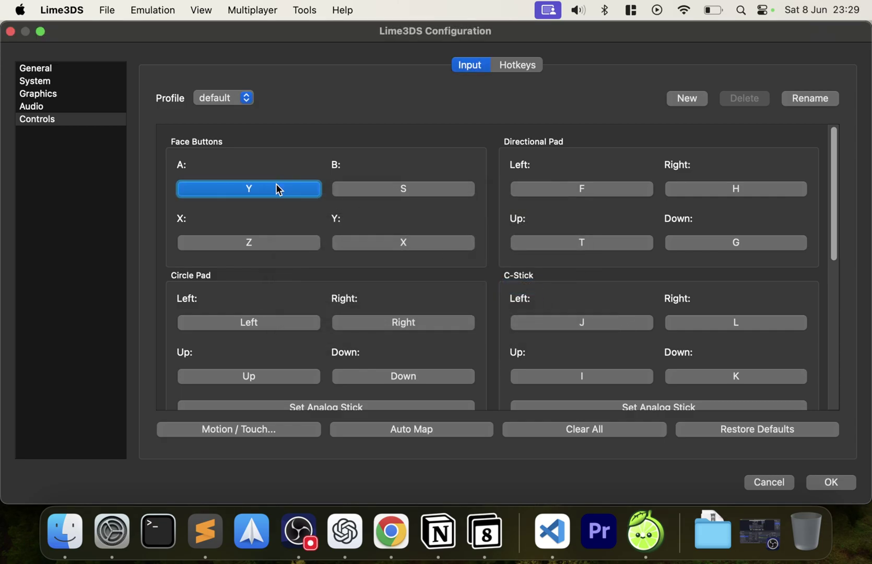
pyautogui.scroll(-10, 527, 238)
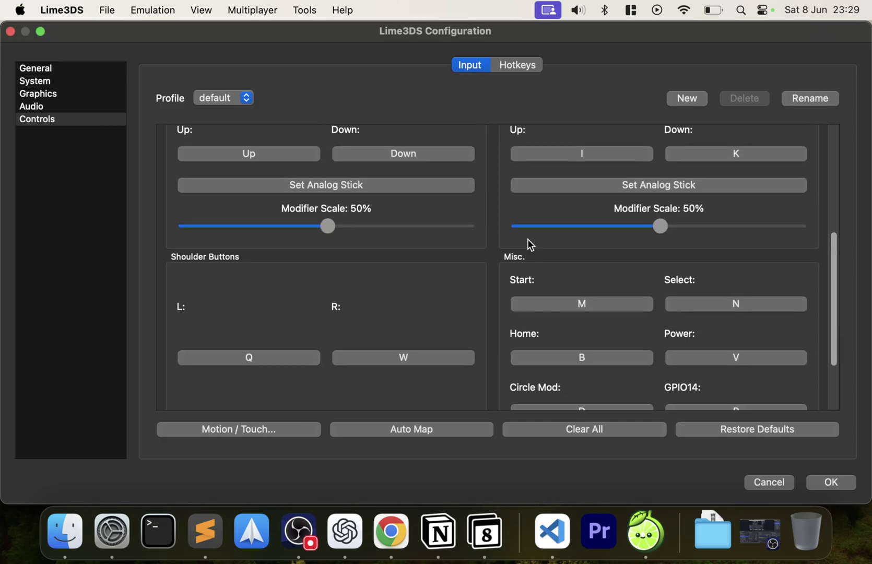
pyautogui.scroll(-1, 528, 238)
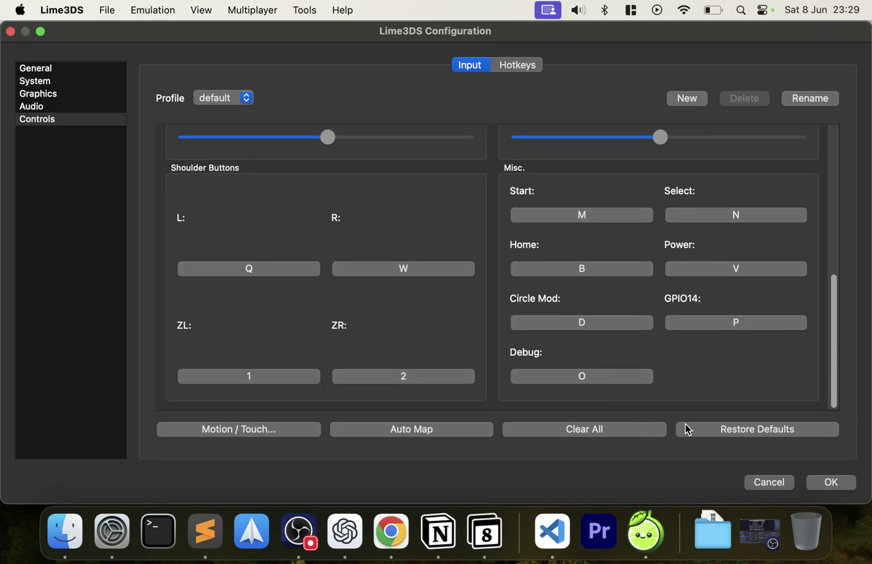
pyautogui.click(696, 425)
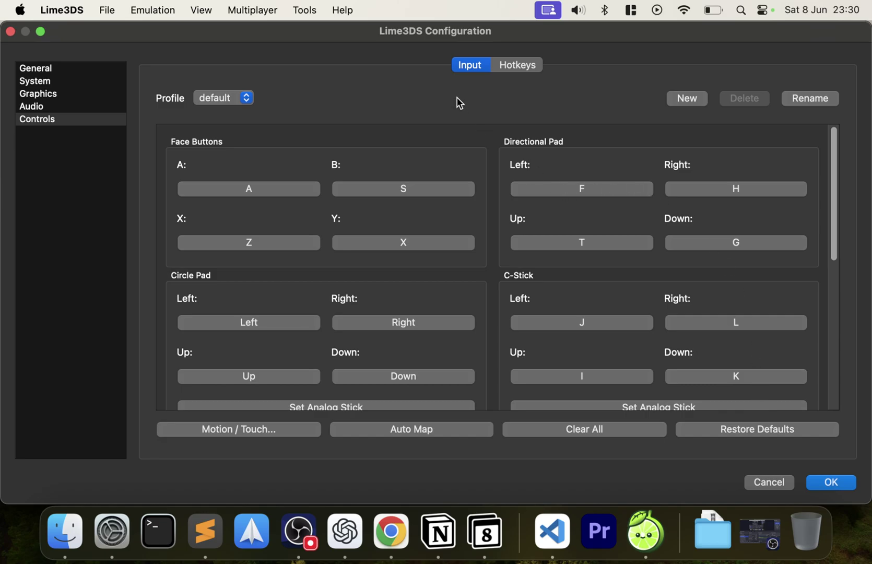
# Step: Review the hotkey bindings, cancel a new controller profile, and close Configuration with OK
pyautogui.click(499, 67)
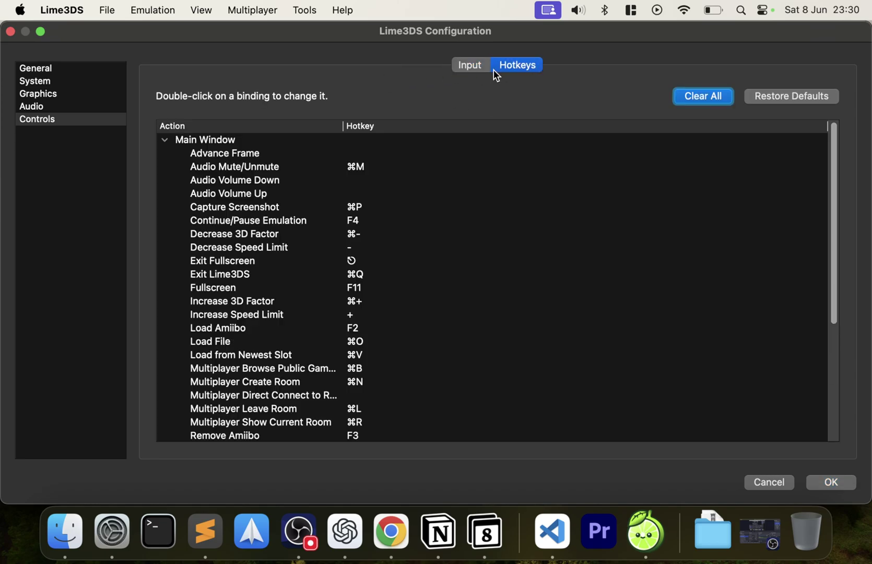
pyautogui.scroll(-10, 326, 264)
pyautogui.scroll(10, 325, 263)
pyautogui.click(468, 66)
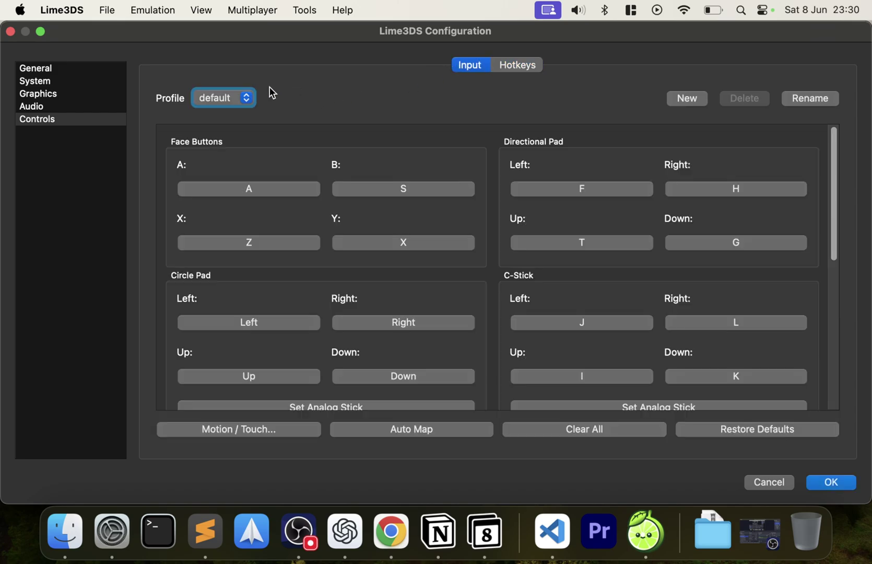
pyautogui.click(241, 100)
pyautogui.click(686, 99)
pyautogui.click(686, 101)
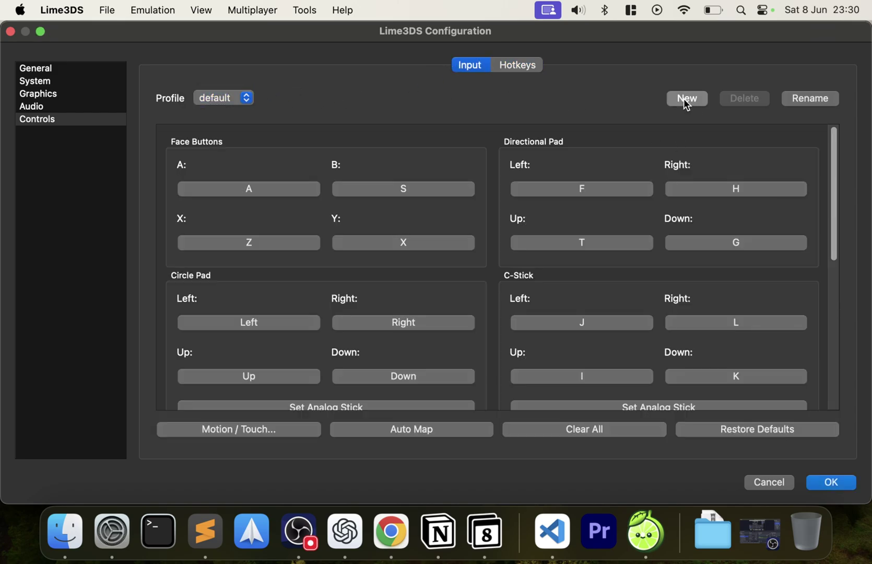
pyautogui.click(417, 285)
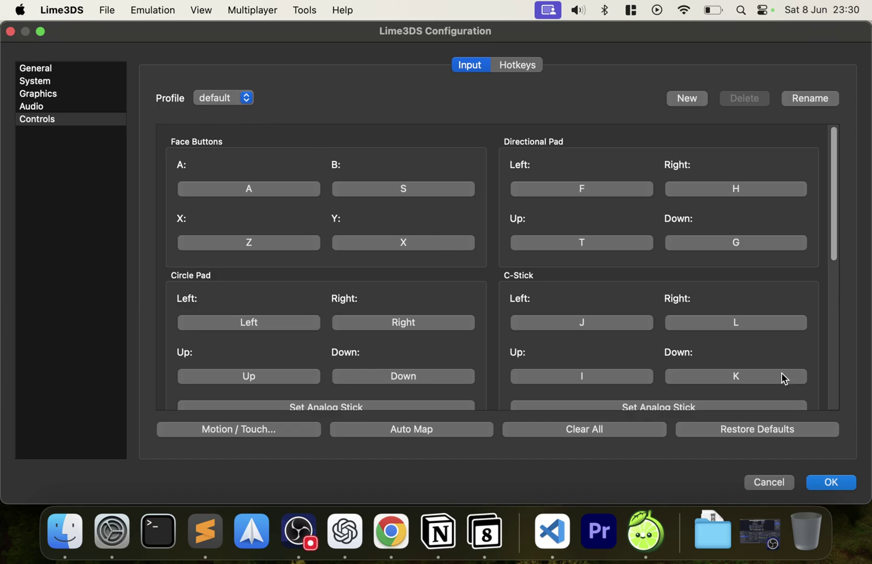
pyautogui.click(823, 481)
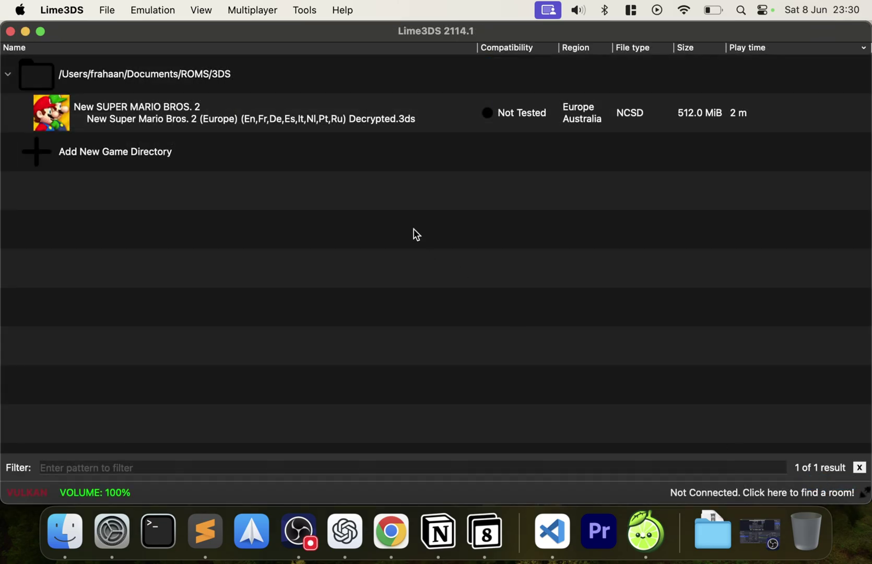
# Step: Open Lime3DS's File menu to reach the game-loading and folder commands
pyautogui.click(108, 11)
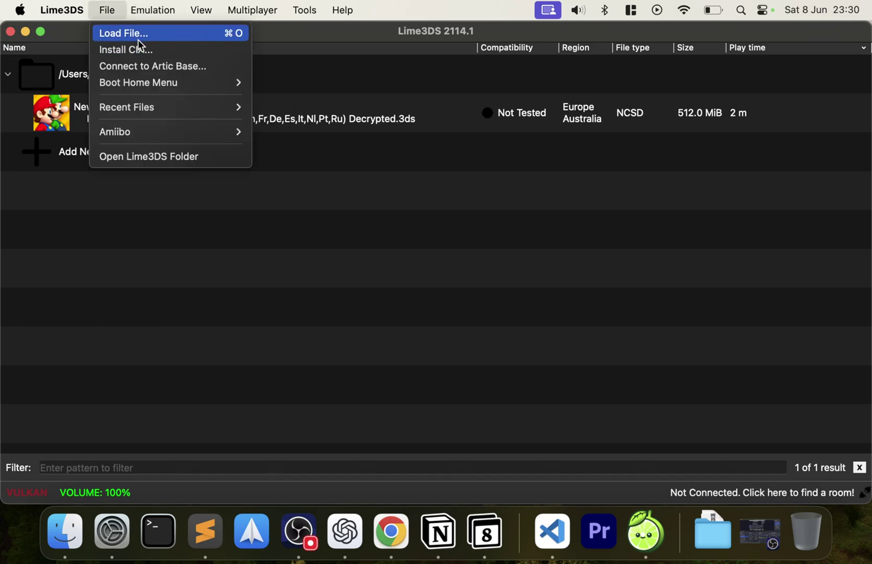
# Step: Open the Lime3DS folder in Finder, inspect sysdata and config, then close both Finder windows
pyautogui.click(129, 152)
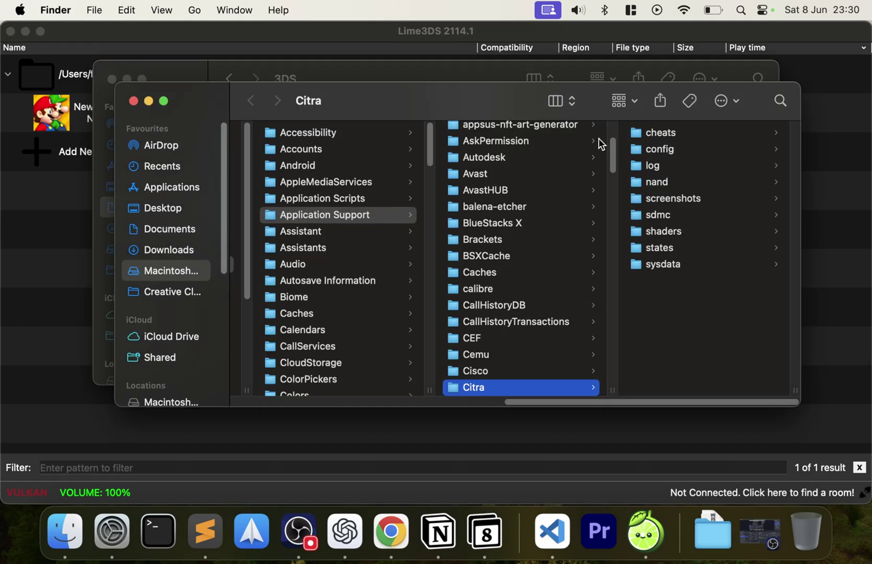
pyautogui.scroll(-15, 560, 349)
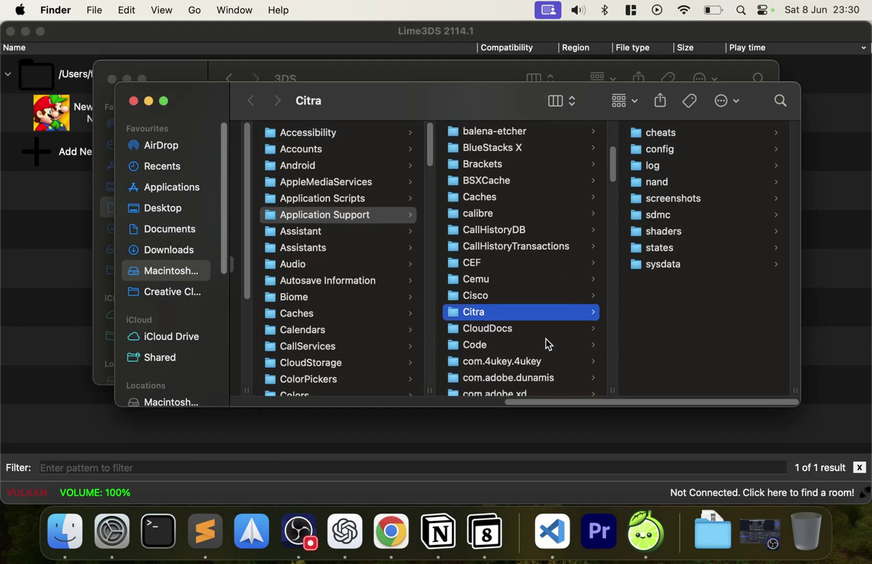
pyautogui.scroll(12, 546, 343)
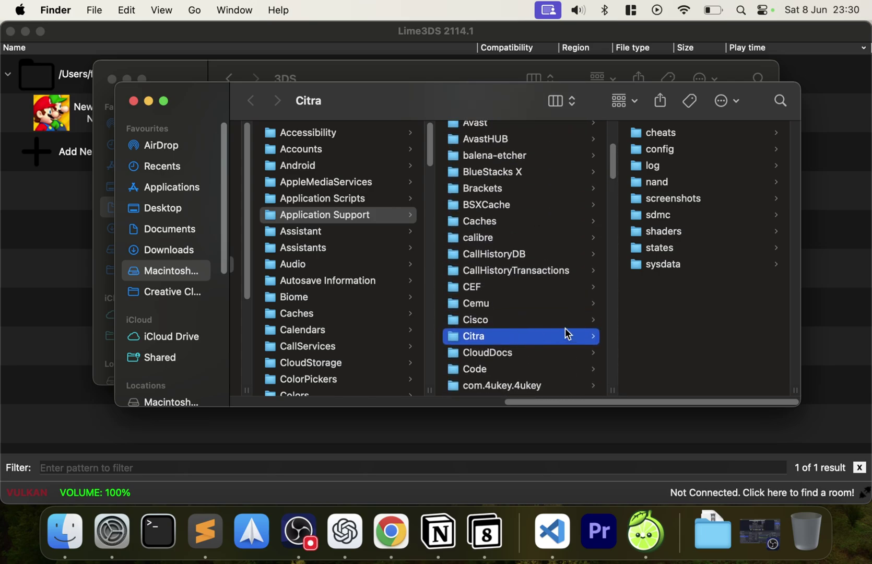
pyautogui.click(676, 262)
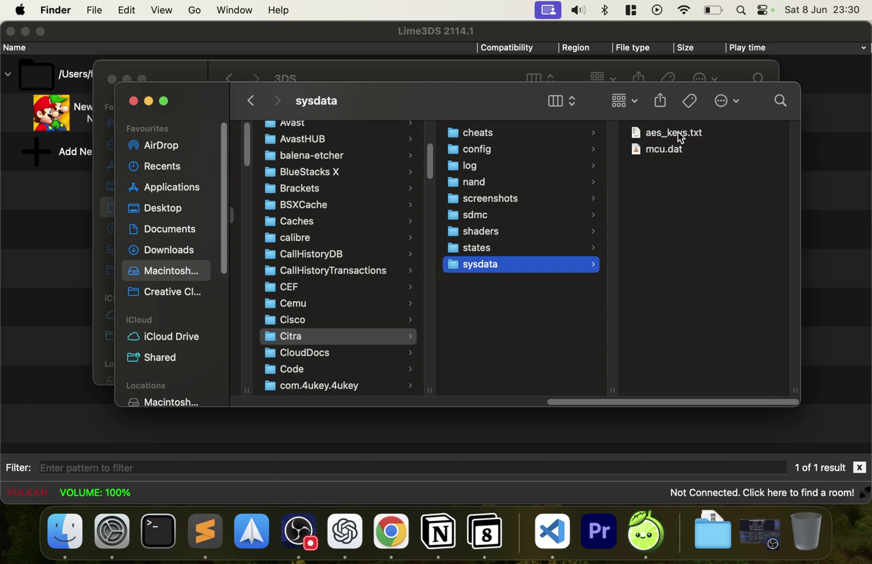
pyautogui.click(516, 153)
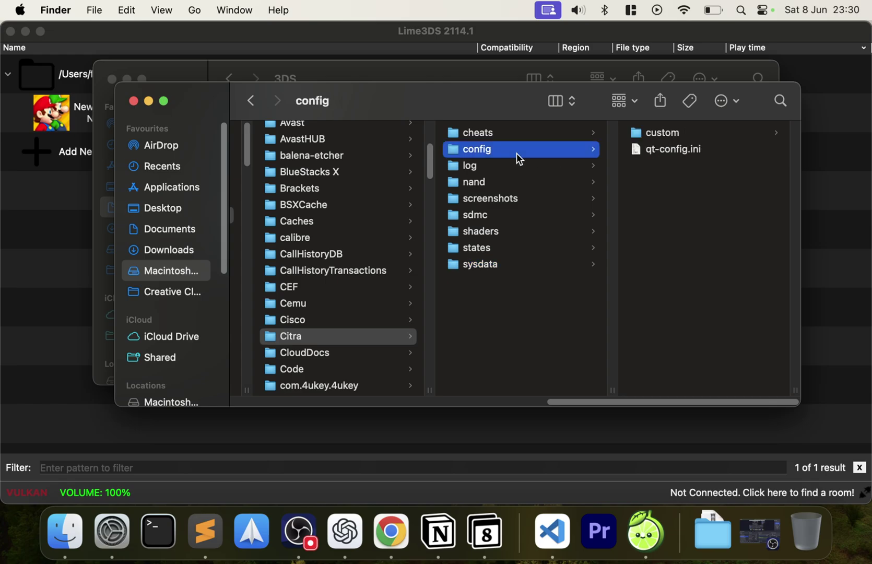
pyautogui.click(132, 102)
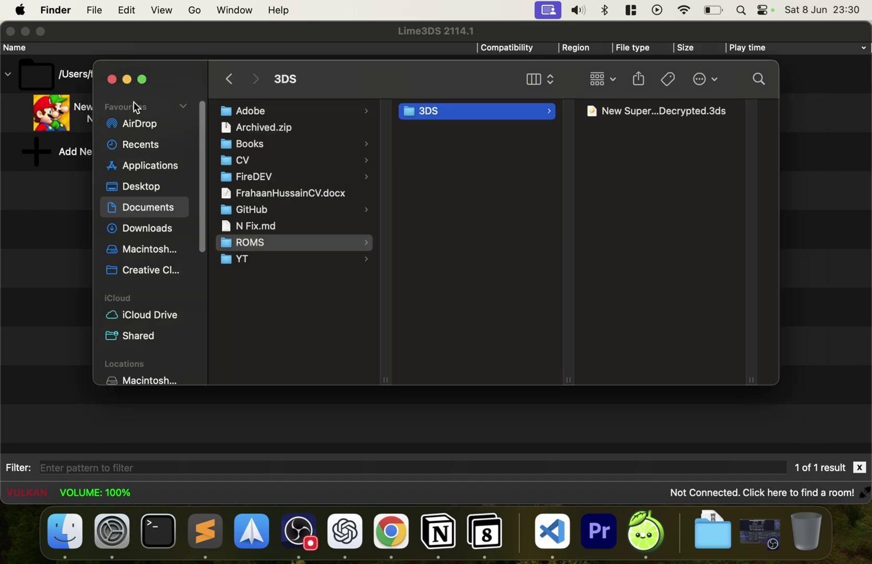
pyautogui.click(112, 79)
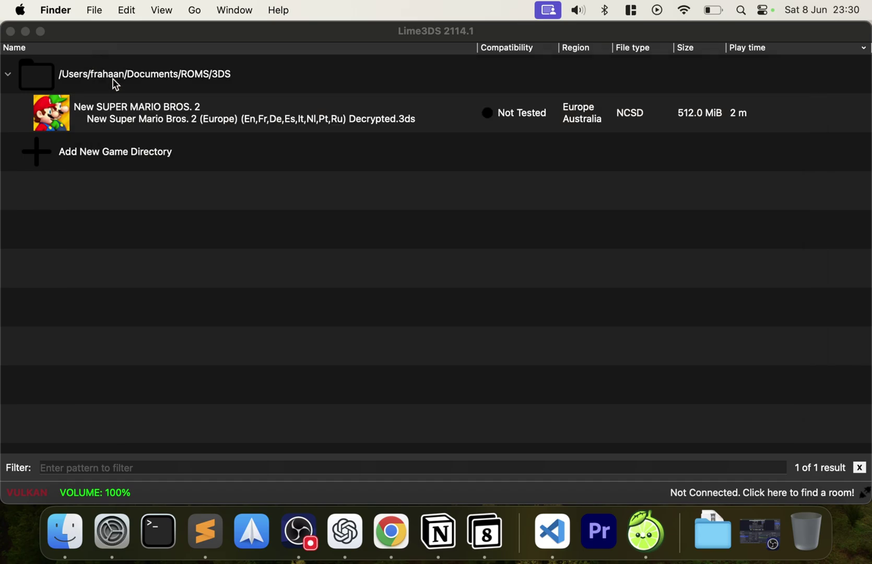
pyautogui.rightClick(149, 110)
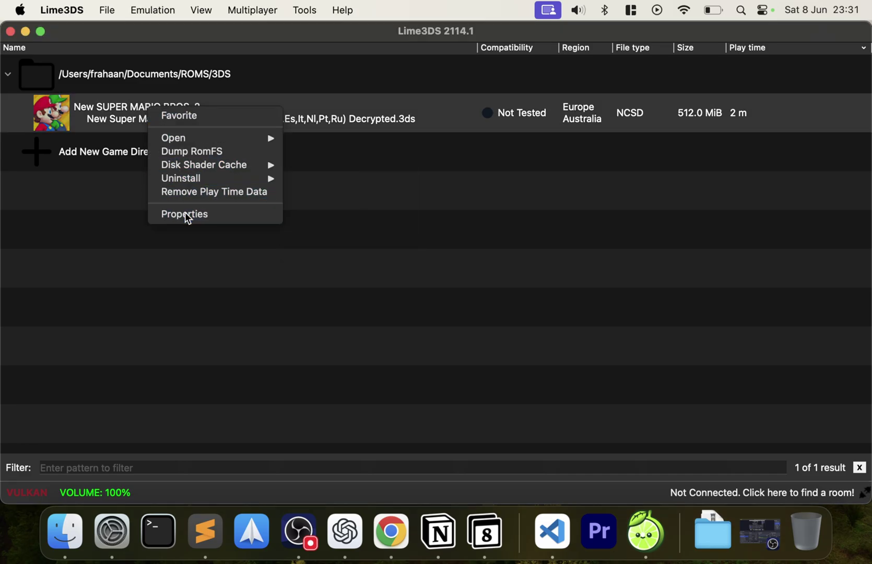
pyautogui.click(186, 215)
pyautogui.doubleClick(407, 37)
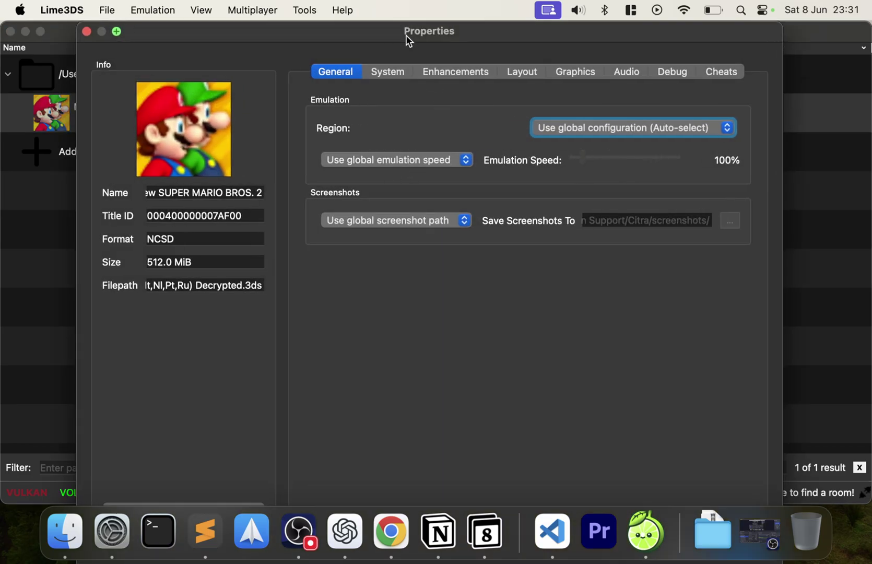
pyautogui.click(389, 71)
pyautogui.click(461, 72)
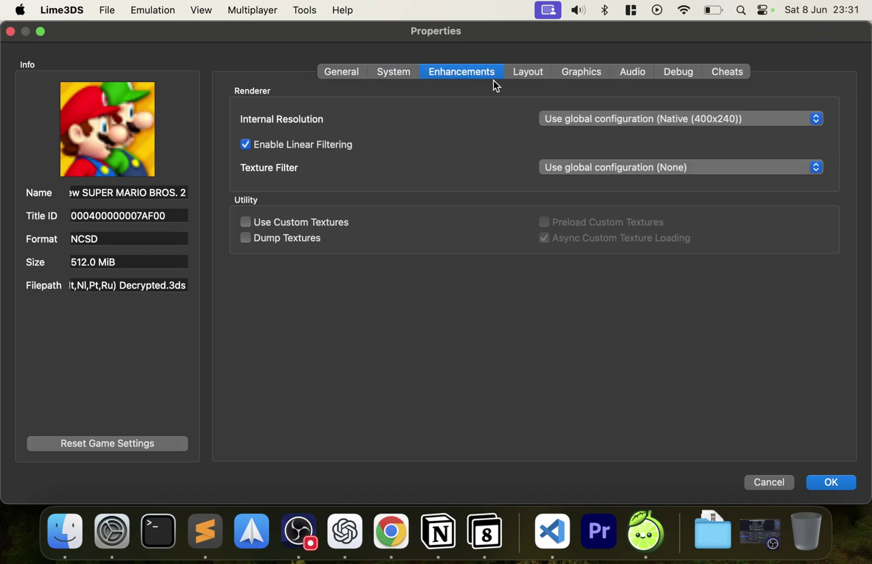
pyautogui.click(522, 80)
pyautogui.click(461, 73)
pyautogui.click(548, 123)
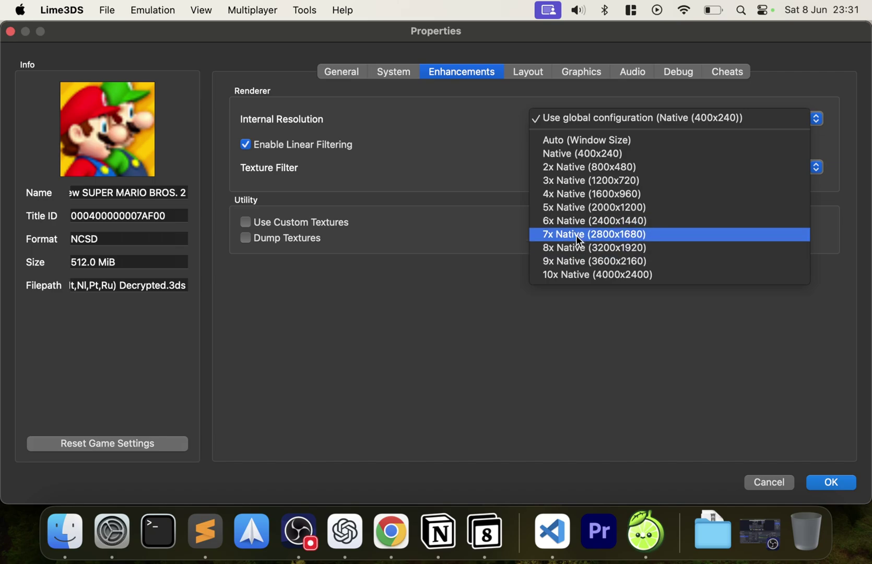
pyautogui.click(506, 294)
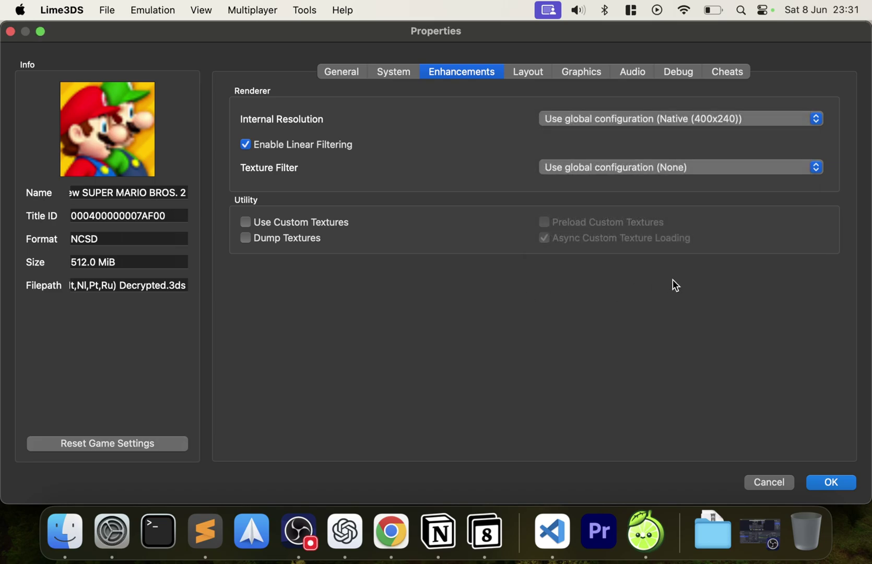
pyautogui.click(716, 73)
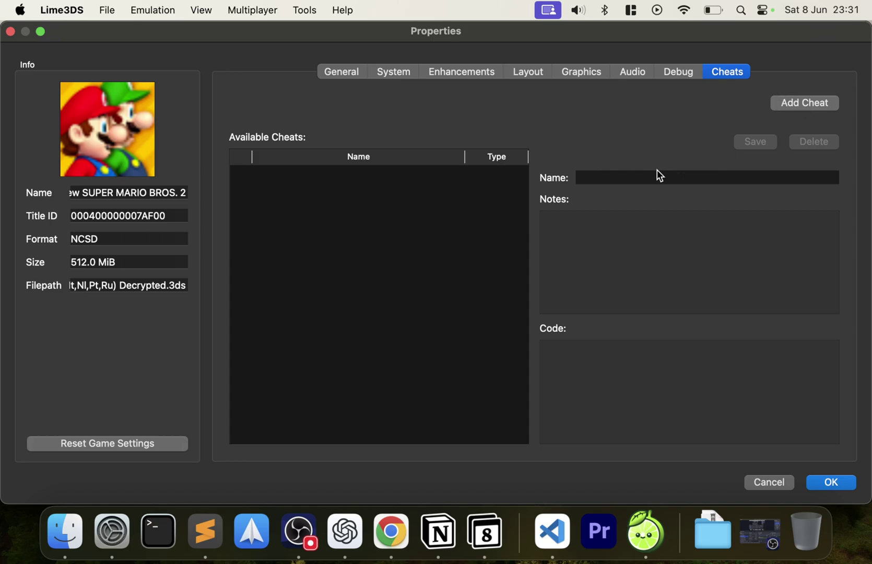
pyautogui.click(811, 109)
pyautogui.click(638, 176)
pyautogui.write('dsf')
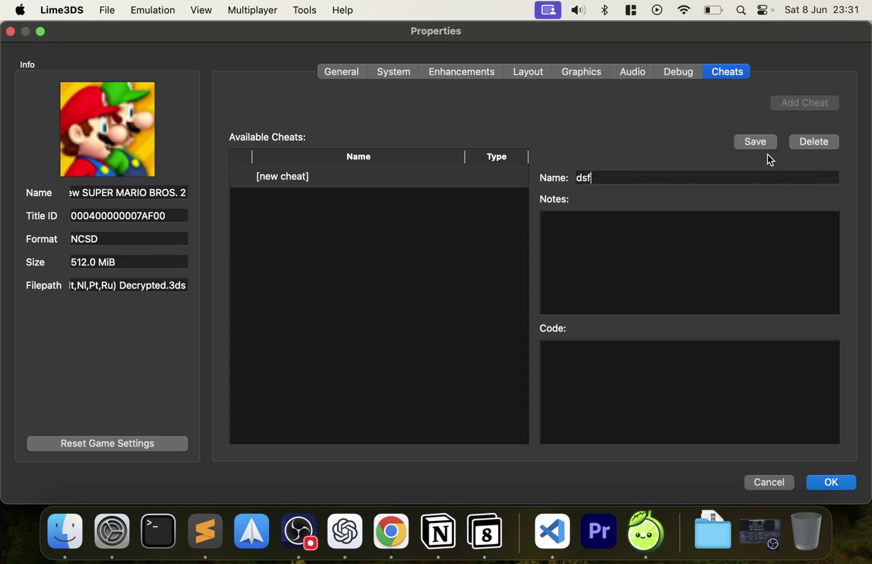
pyautogui.click(813, 143)
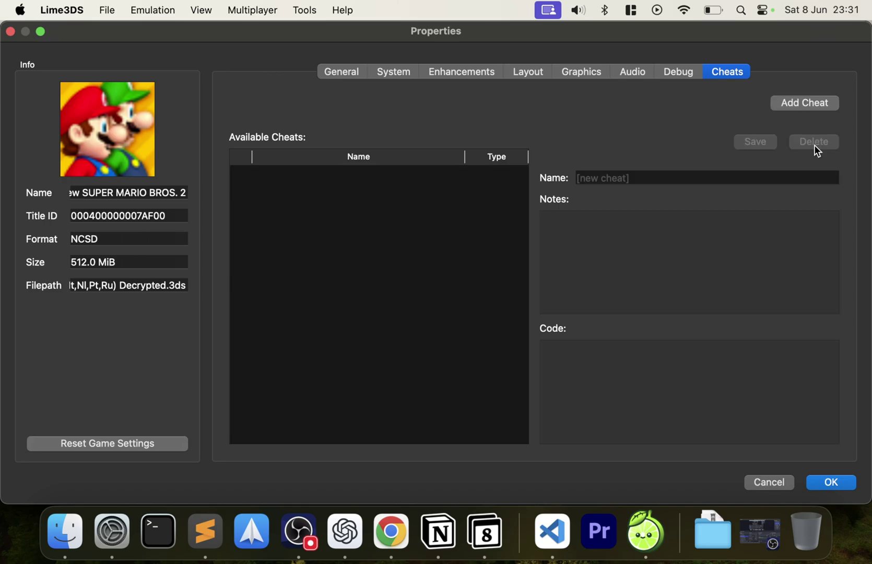
pyautogui.click(831, 482)
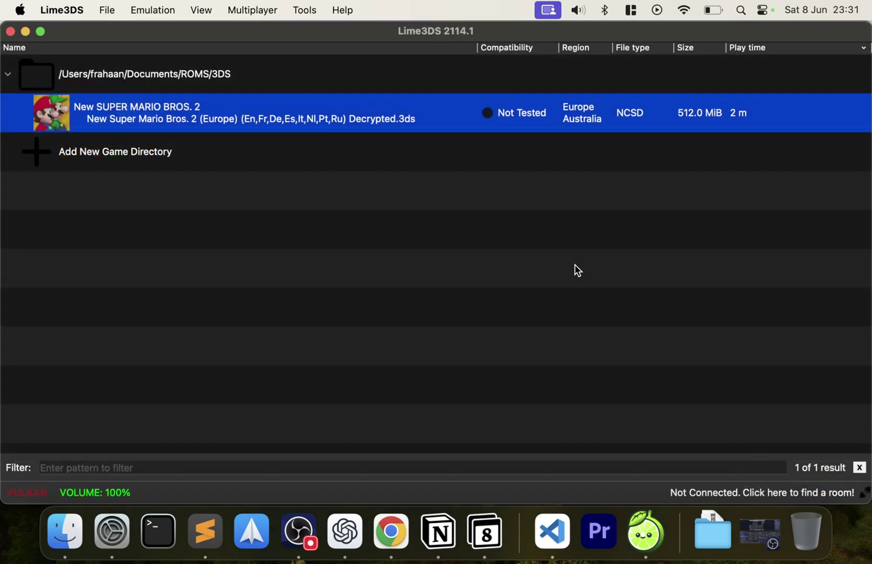
# Step: Launch New Super Mario Bros. 2 and advance through three welcome messages to the SpotPass prompt
pyautogui.doubleClick(282, 111)
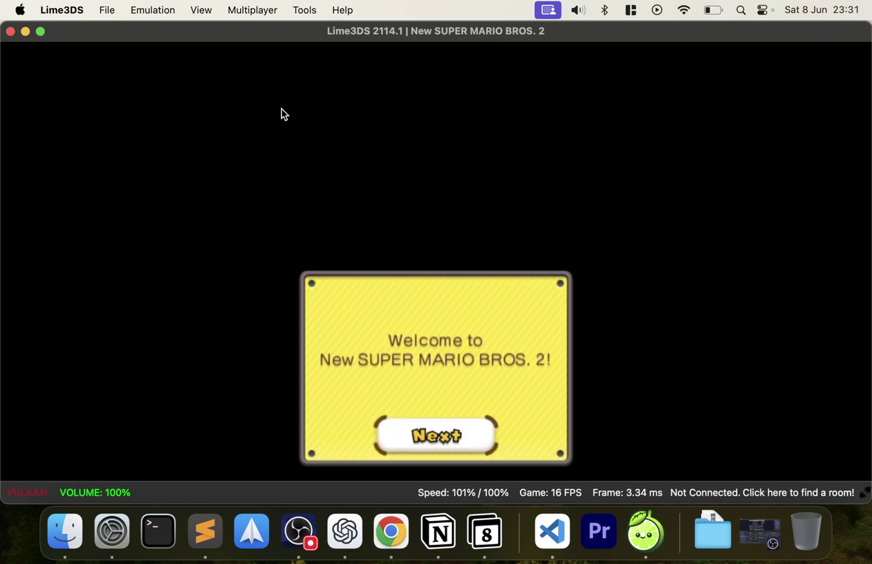
pyautogui.click(434, 421)
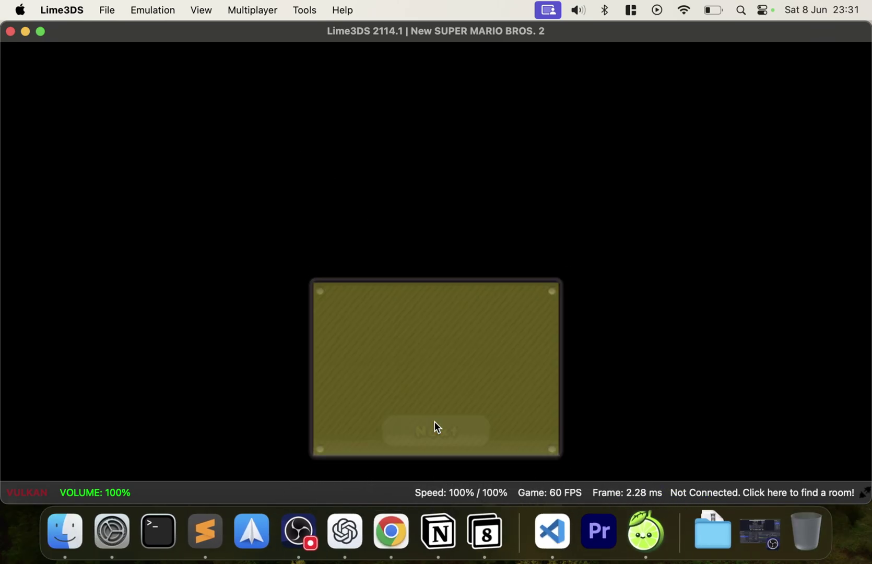
pyautogui.click(435, 423)
pyautogui.click(435, 423)
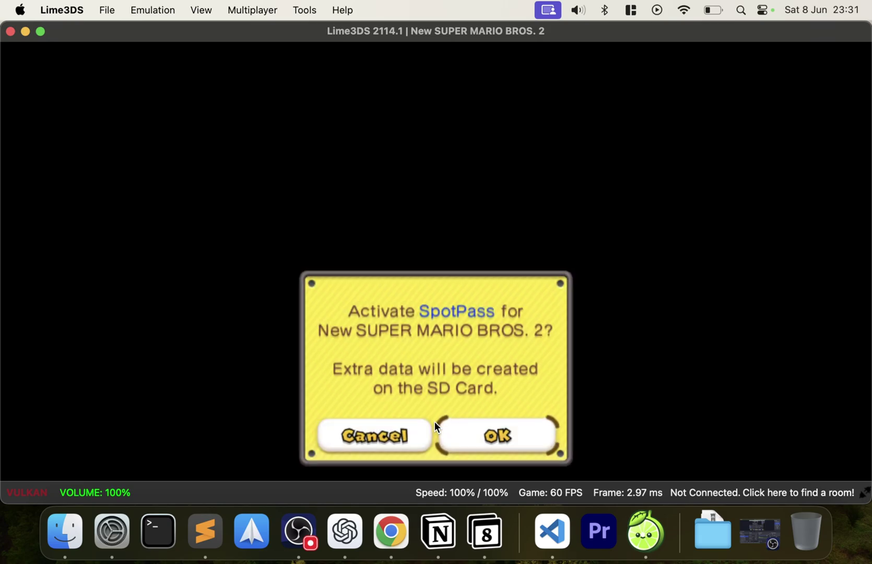